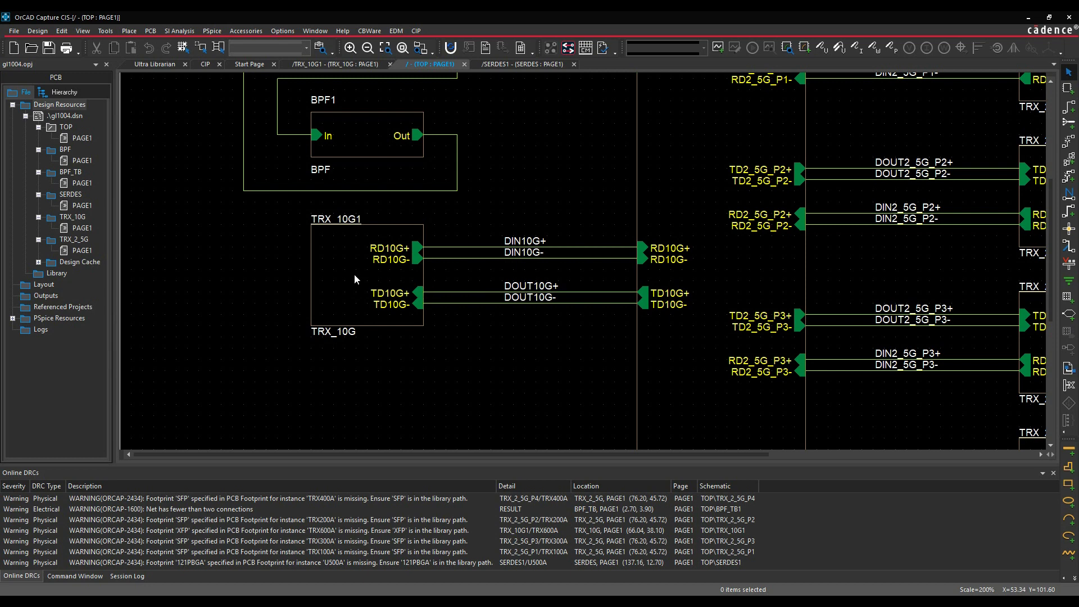
# Inside TRX_10G1, assign CDSDefaultOutput_1p8 from cds_models.ndx to TRX600 pin 18 (RD+).
pyautogui.doubleClick(355, 279)
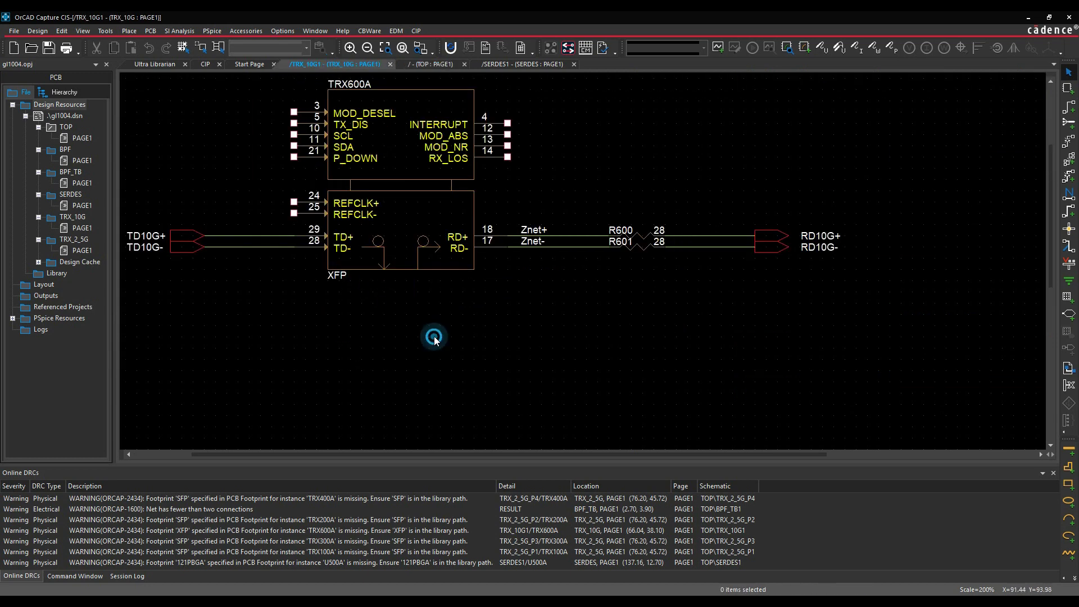
pyautogui.click(498, 238)
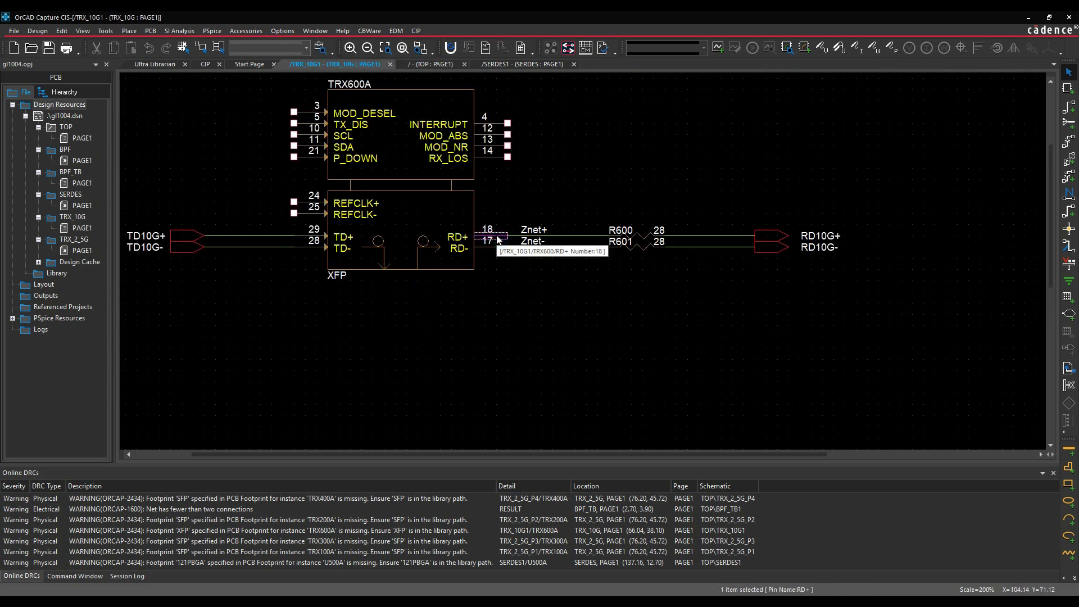
pyautogui.rightClick(497, 239)
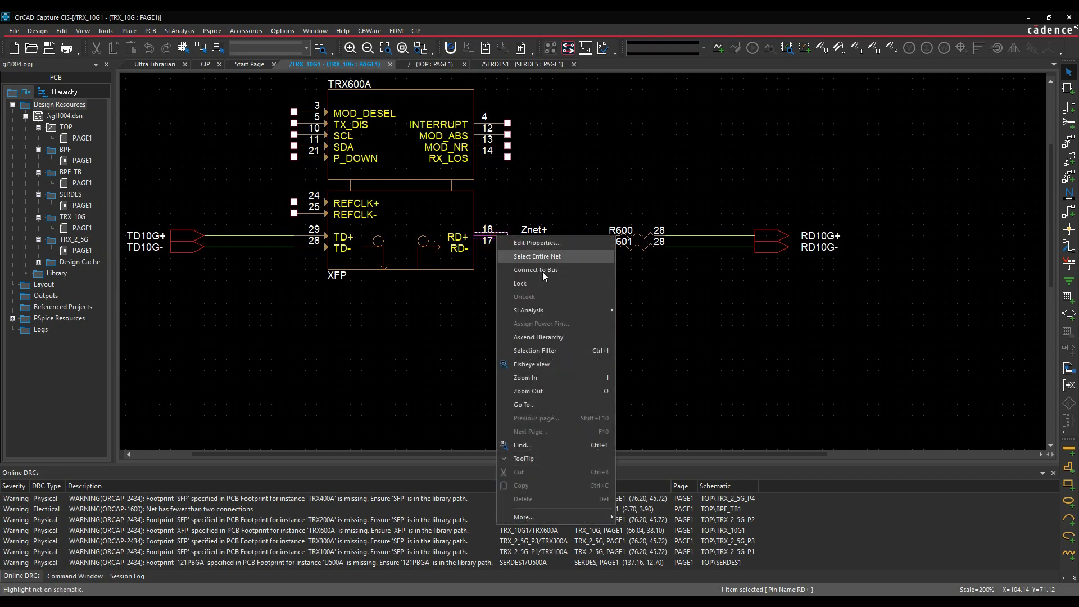
pyautogui.moveTo(541, 311)
pyautogui.click(618, 308)
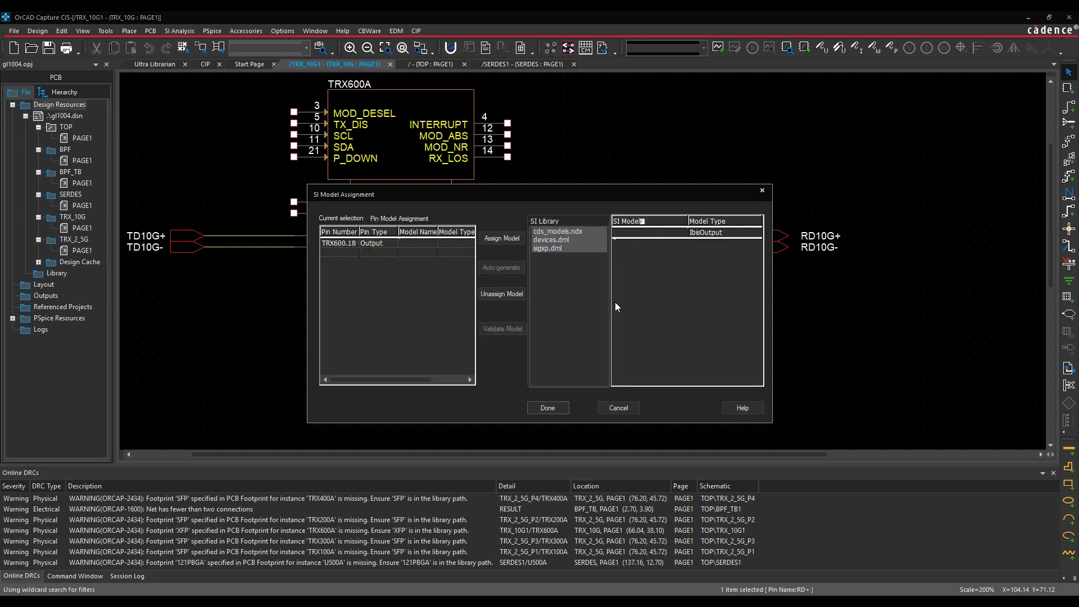
pyautogui.click(354, 243)
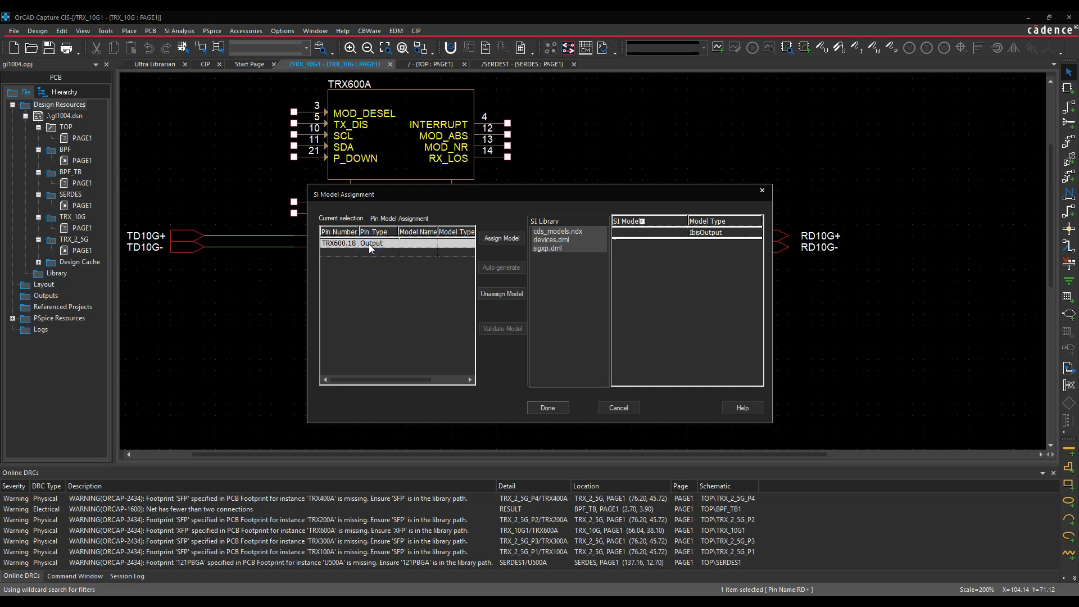
pyautogui.click(545, 231)
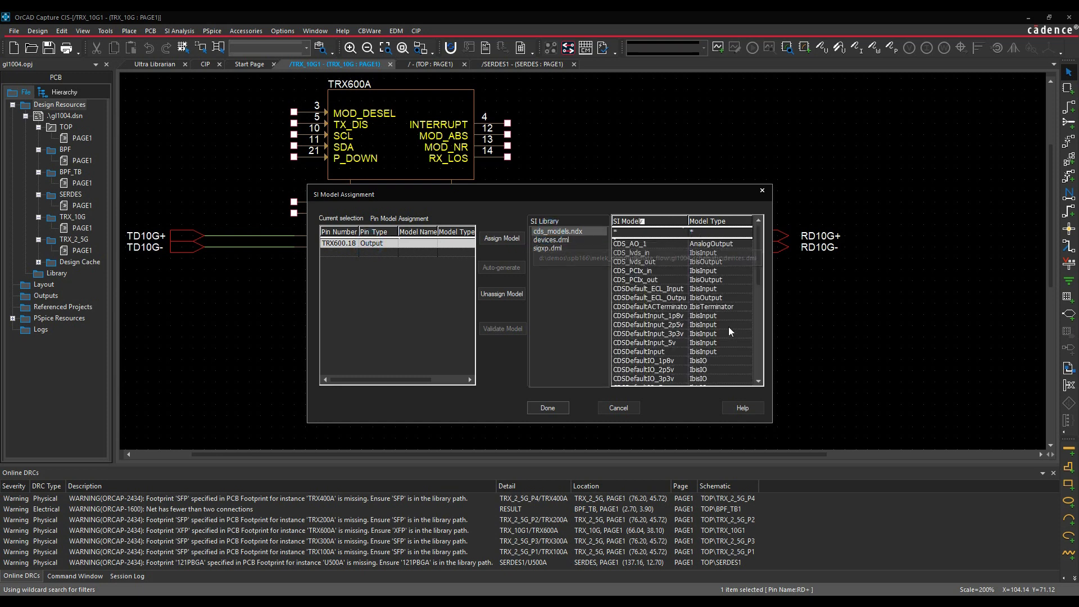
pyautogui.scroll(-1, 680, 320)
pyautogui.click(676, 316)
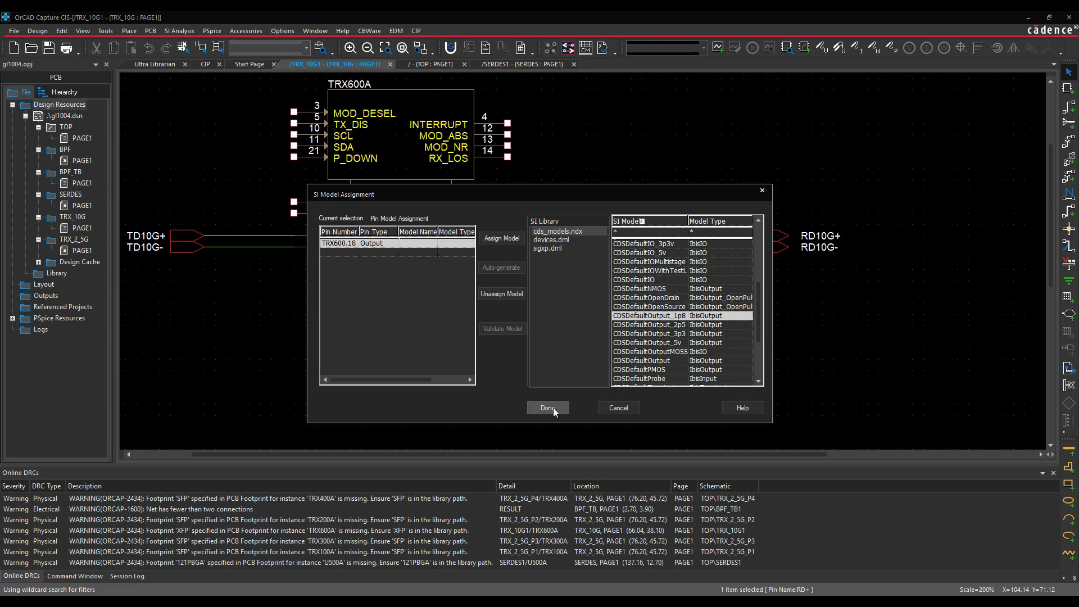
pyautogui.click(513, 238)
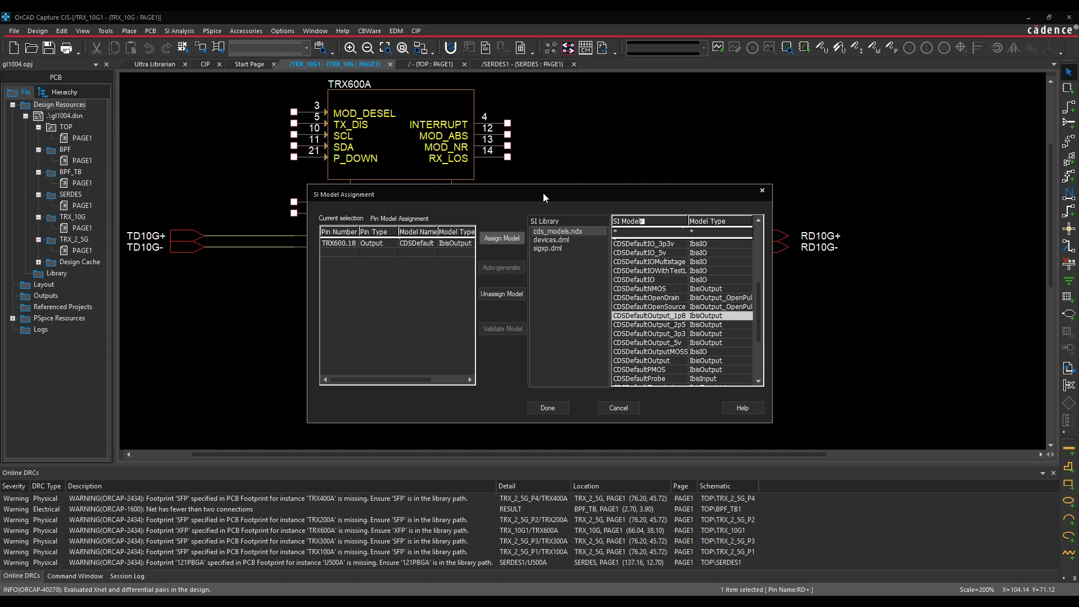
pyautogui.moveTo(543, 193); pyautogui.dragTo(563, 135)
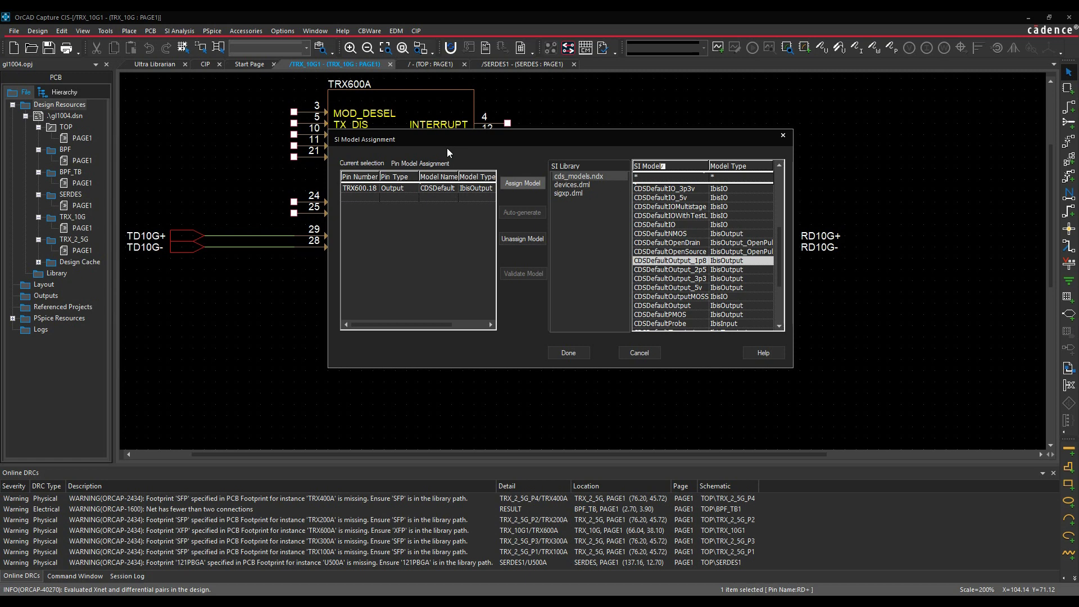
pyautogui.click(570, 354)
# Auto-generate a DEFAULT_R ESpiceDevice SI model for resistor R600.
pyautogui.click(566, 354)
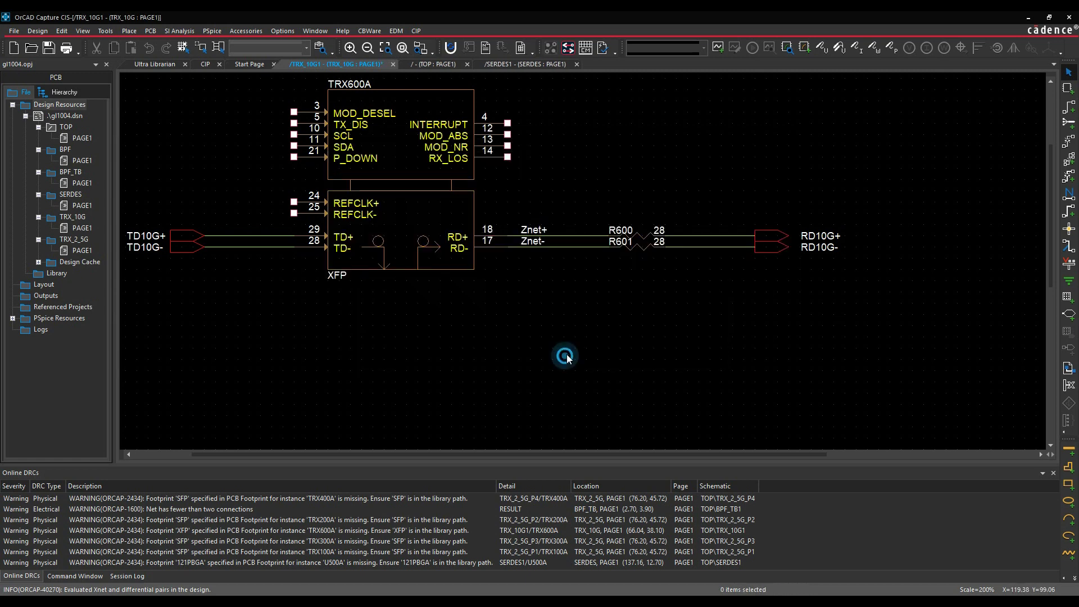
pyautogui.click(645, 234)
pyautogui.rightClick(645, 235)
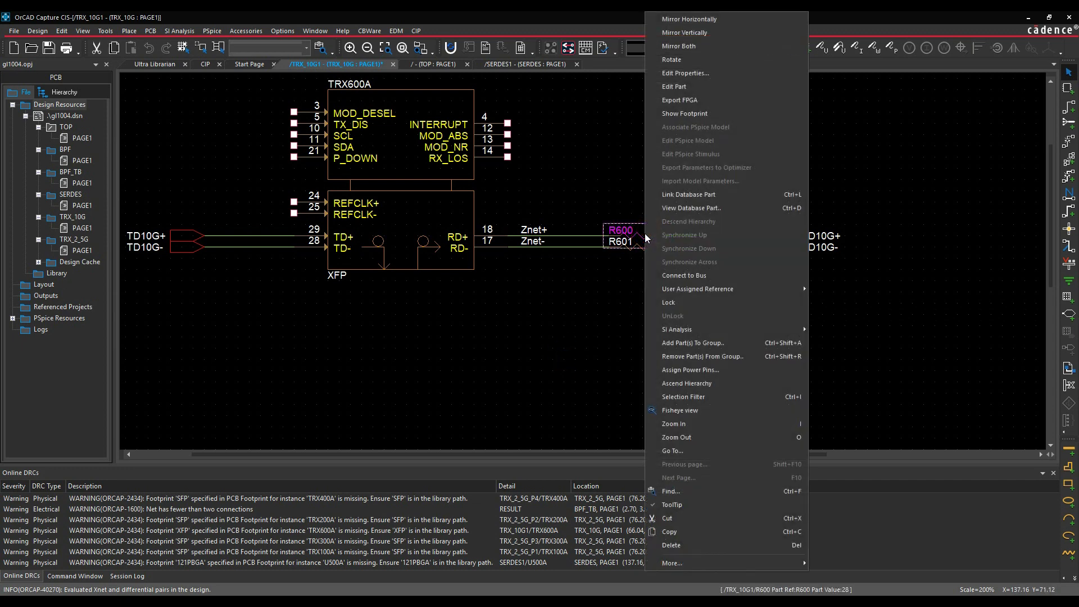
pyautogui.moveTo(700, 331)
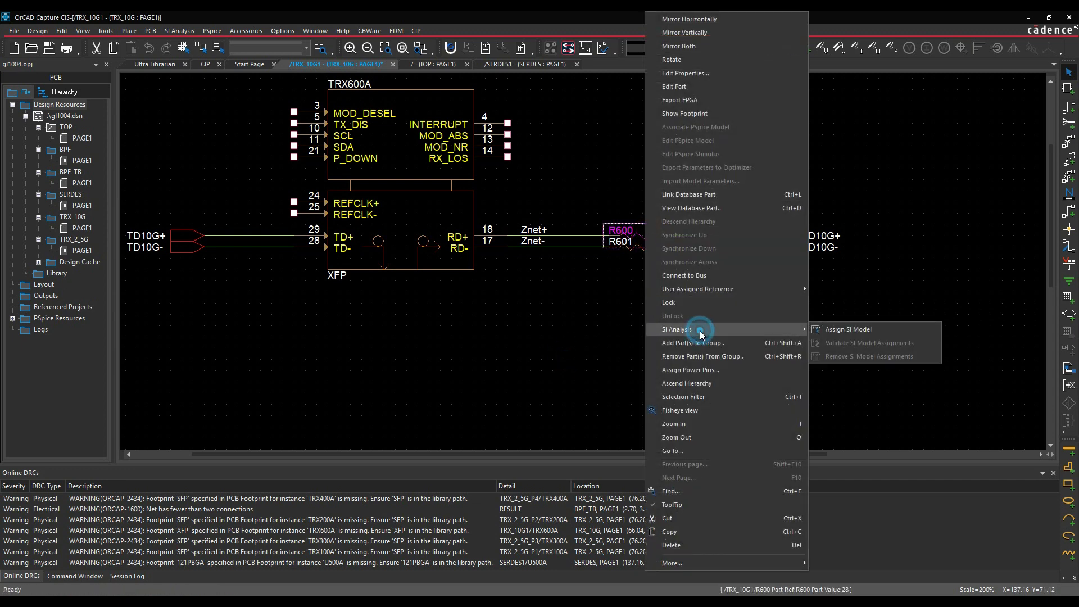
pyautogui.click(841, 330)
pyautogui.click(356, 245)
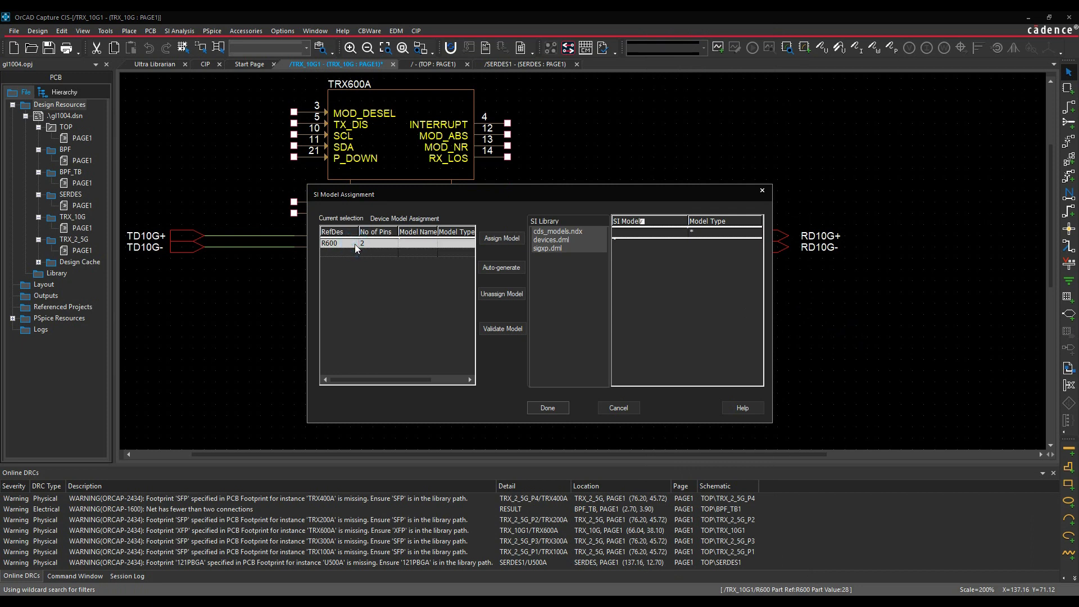
pyautogui.click(509, 267)
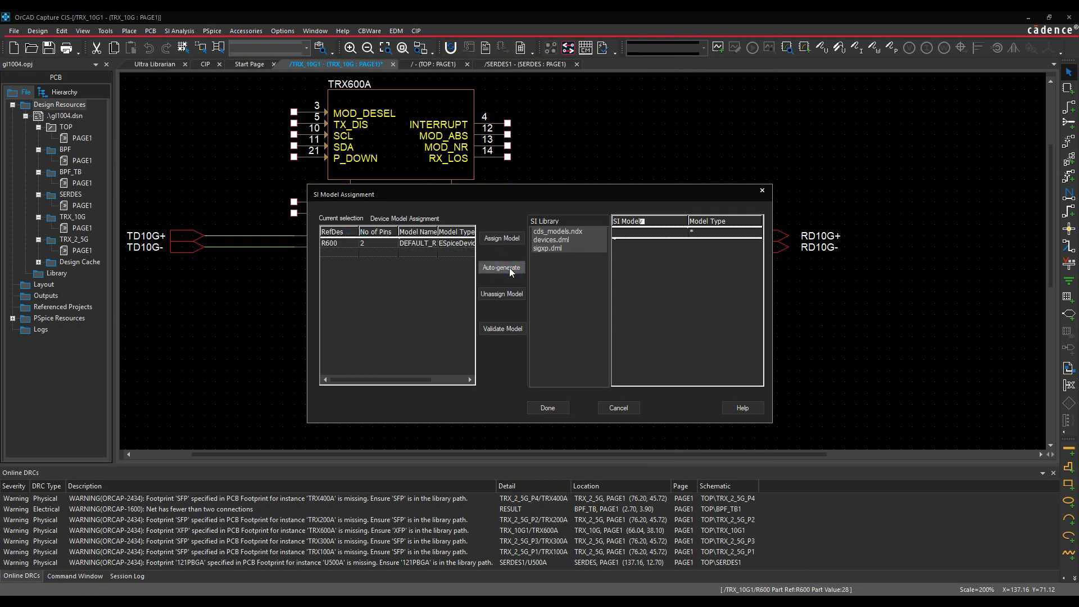
pyautogui.click(550, 408)
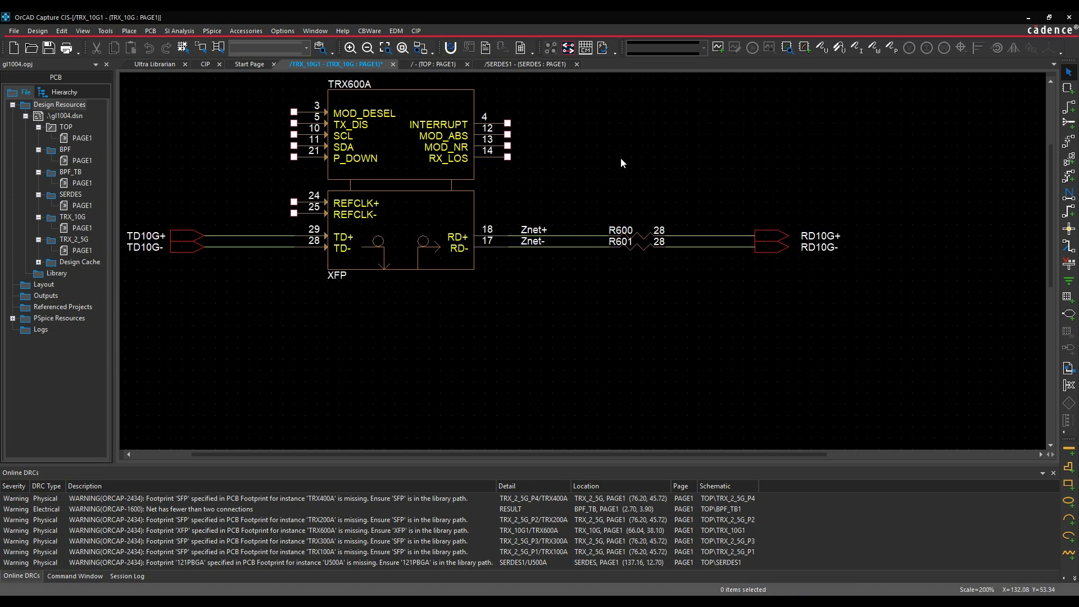
# Go up to the TOP page and descend into the SERDES1 block.
pyautogui.rightClick(593, 167)
pyautogui.click(622, 200)
pyautogui.click(487, 393)
pyautogui.doubleClick(715, 292)
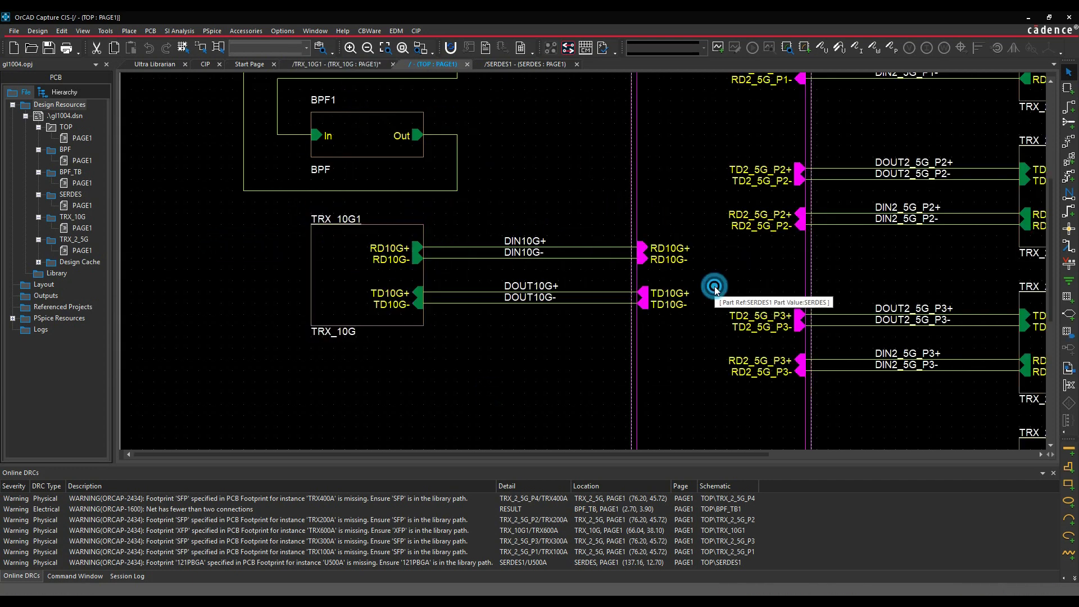
# Assign CDSDefaultInput_1p8v from cds_models.ndx to receiver pin U500.A2 (RSDP).
pyautogui.click(687, 224)
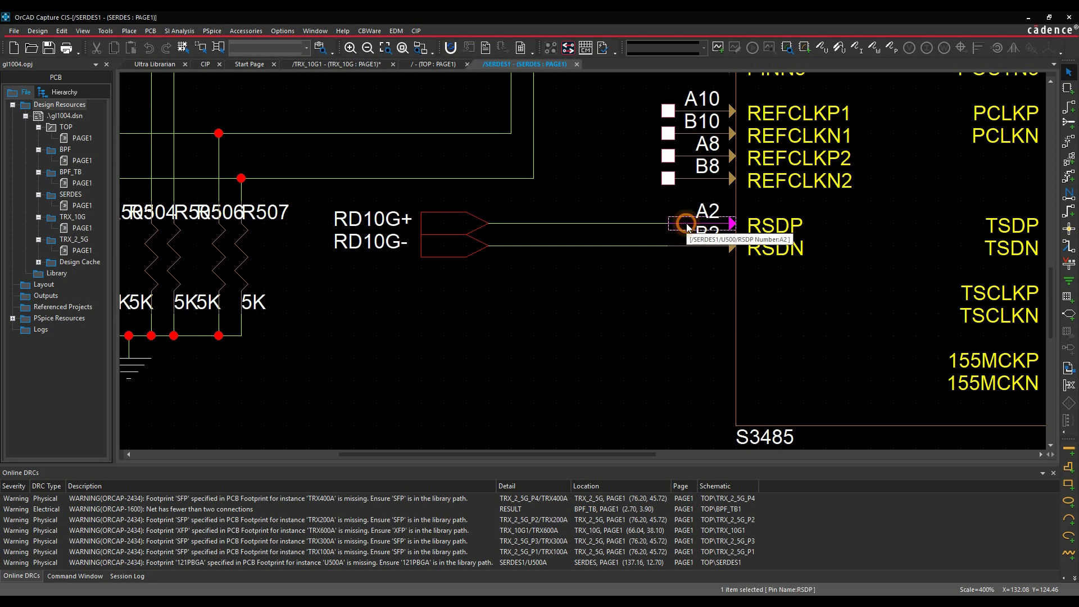
pyautogui.rightClick(687, 224)
pyautogui.moveTo(731, 299)
pyautogui.click(834, 301)
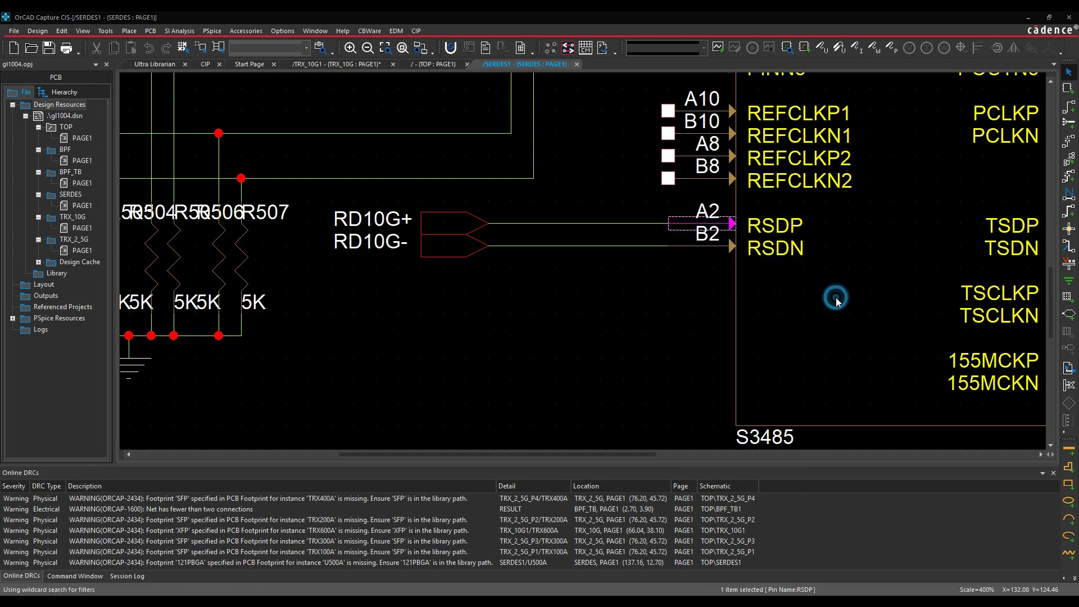
pyautogui.click(374, 245)
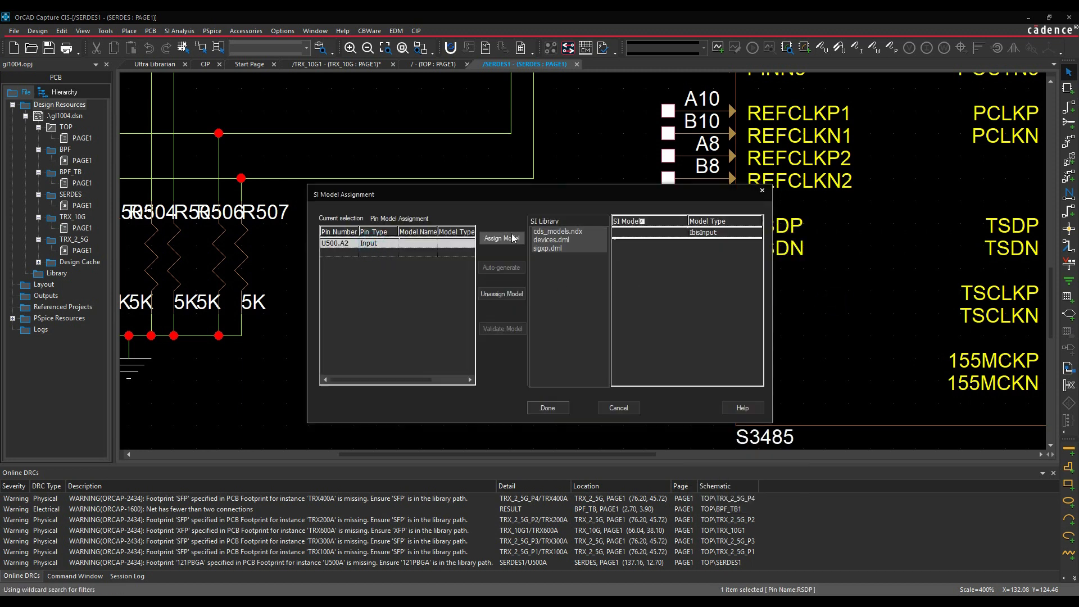
pyautogui.click(576, 233)
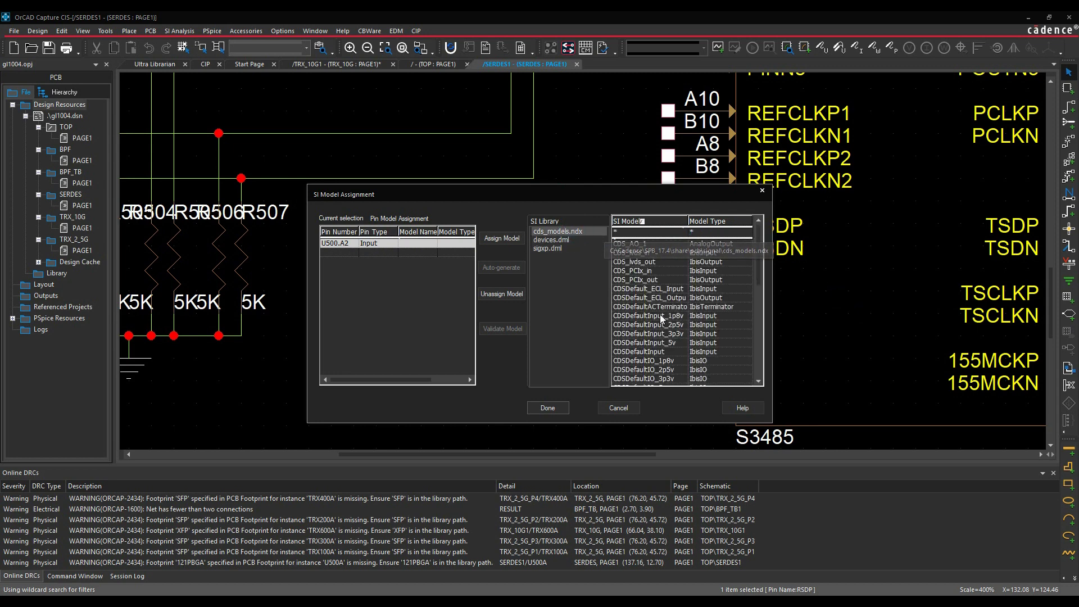
pyautogui.click(664, 316)
pyautogui.click(508, 240)
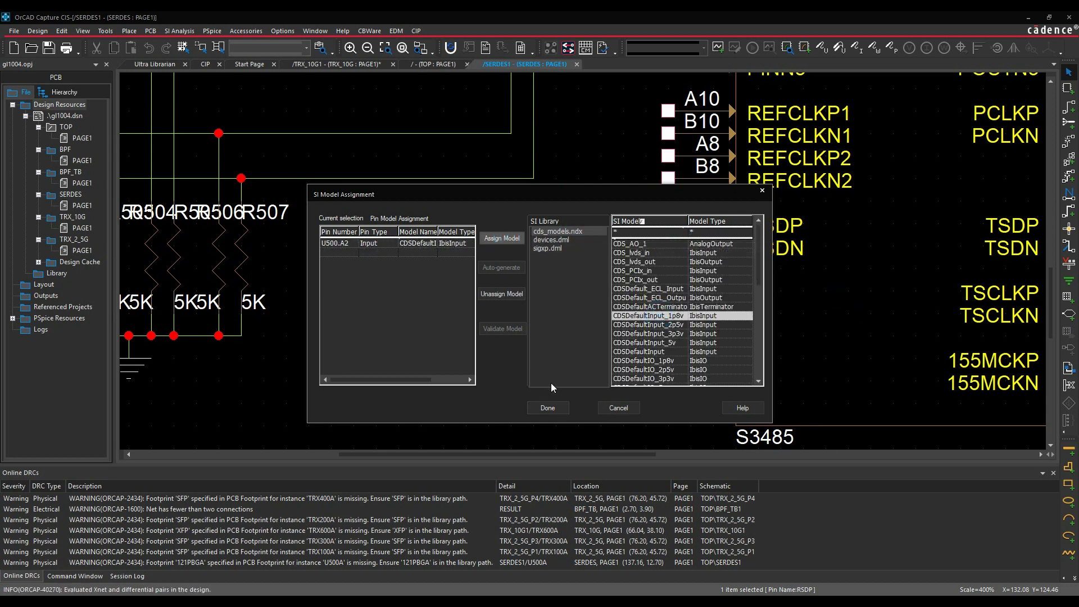
pyautogui.click(555, 405)
pyautogui.click(640, 382)
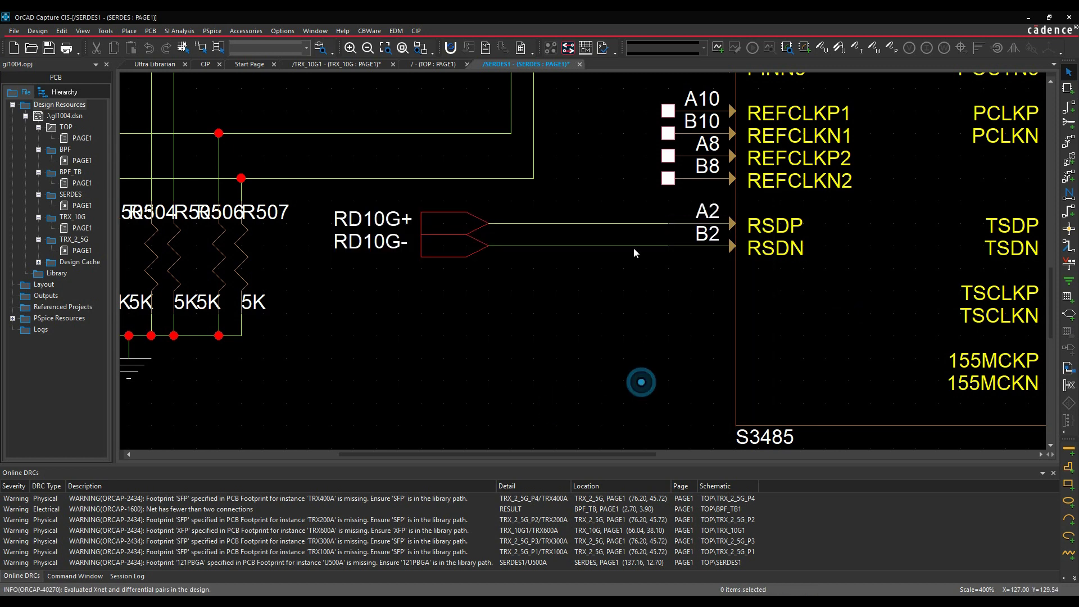
# Explore the RD10G+ net in SigXplorer using the OrCAD Capture product licence.
pyautogui.click(576, 223)
pyautogui.rightClick(576, 223)
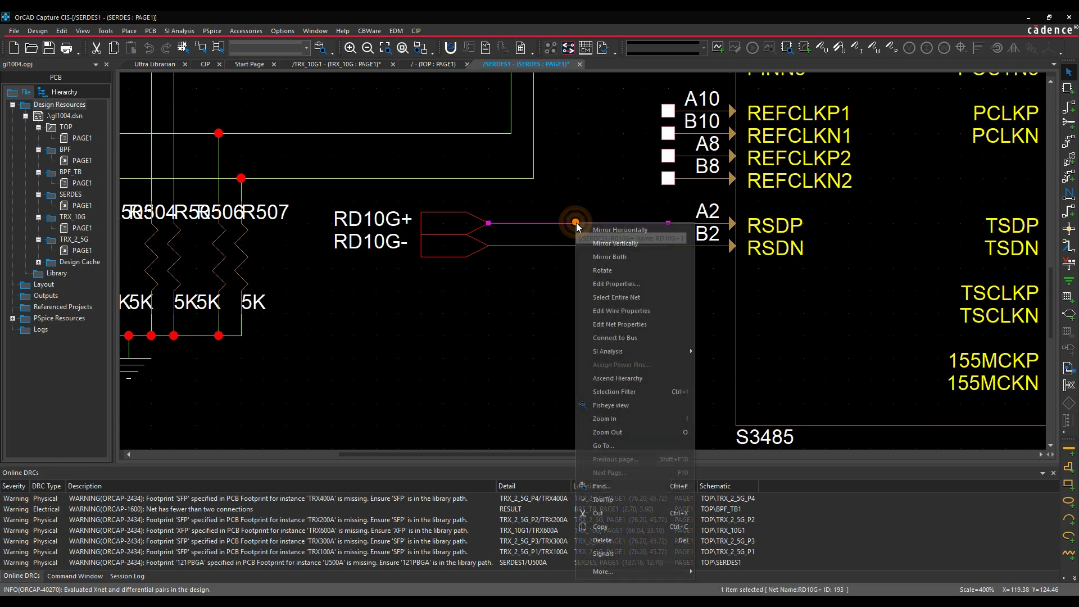
pyautogui.moveTo(633, 358)
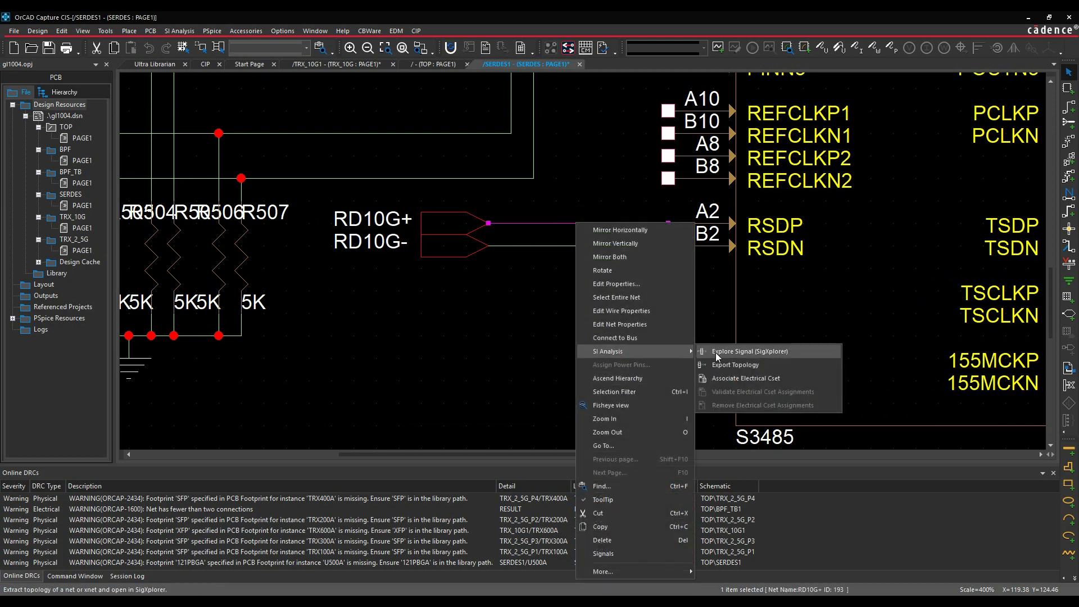
pyautogui.click(740, 351)
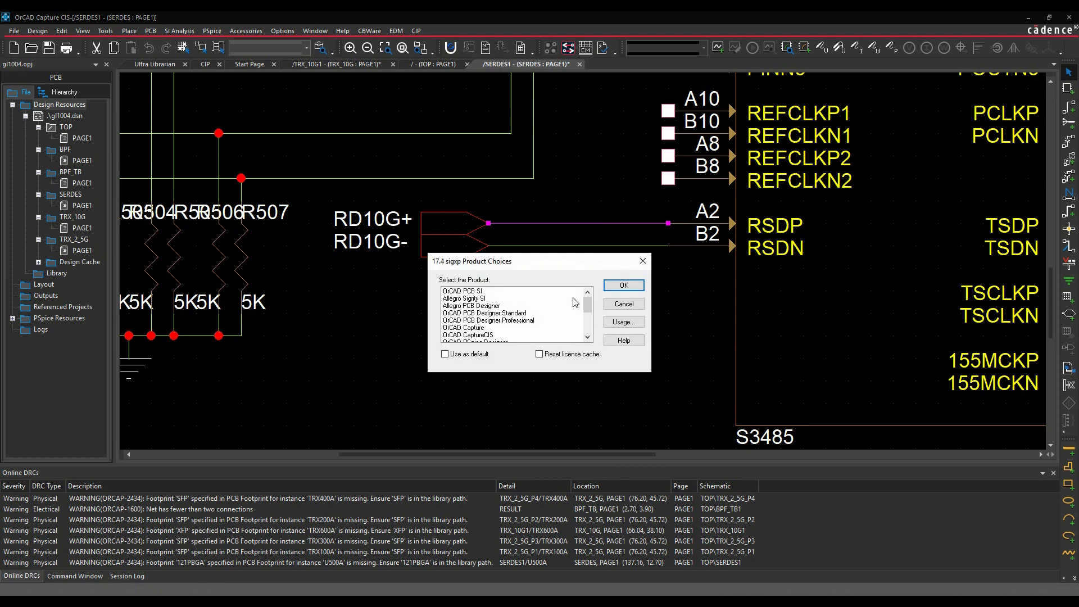
pyautogui.click(466, 328)
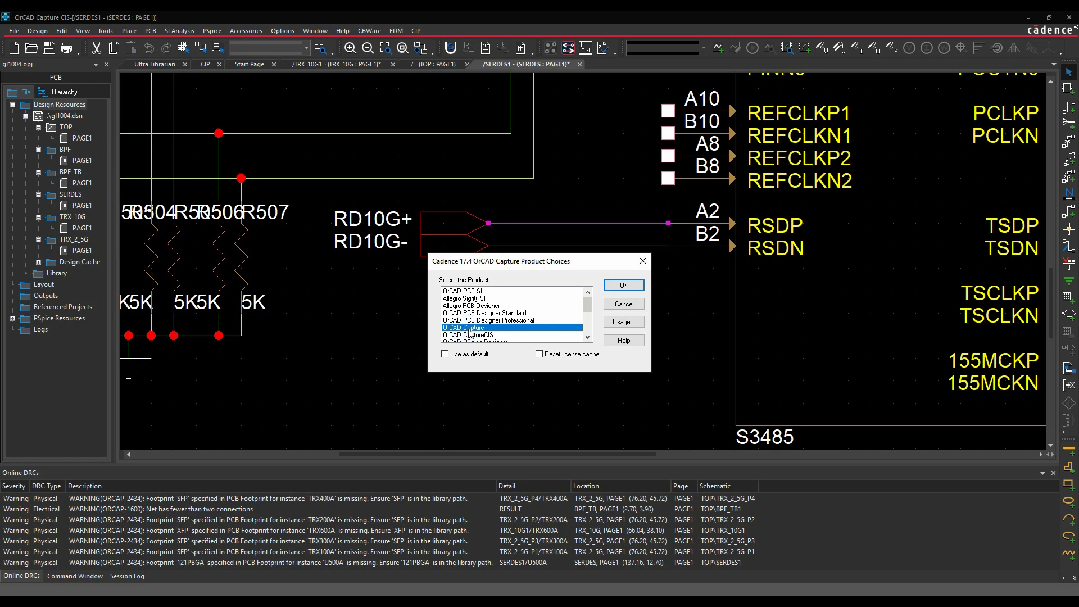
pyautogui.click(623, 286)
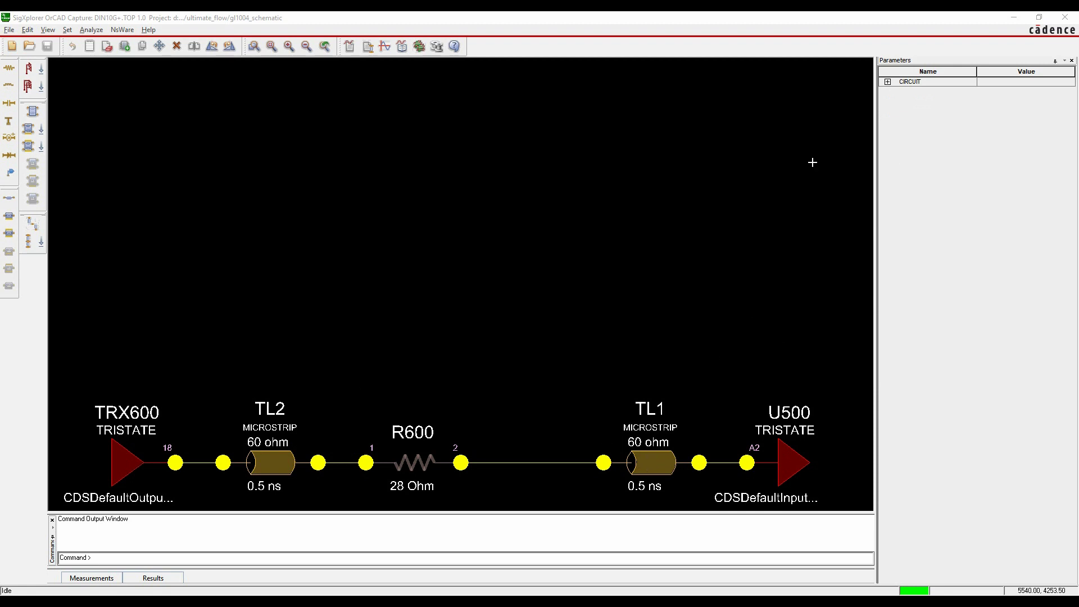
# Expand CIRCUIT parameters to show autoSolve, tlineDelayMode and userRevision.
pyautogui.click(887, 82)
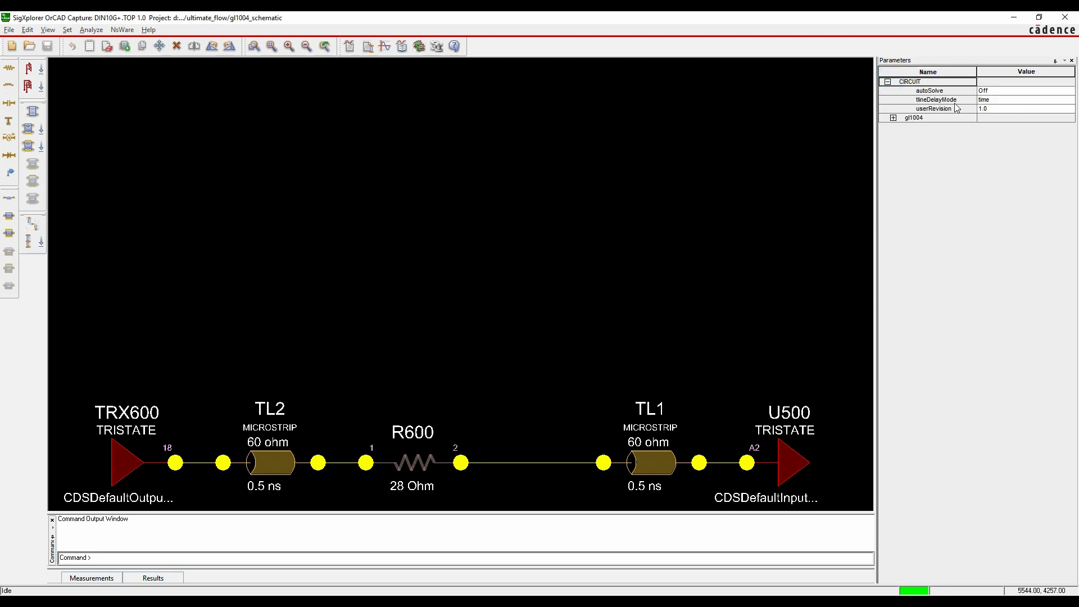
pyautogui.click(996, 101)
# Change tlineDelayMode from time to length so TL1 and TL2 read 71.12 MM.
pyautogui.click(1069, 100)
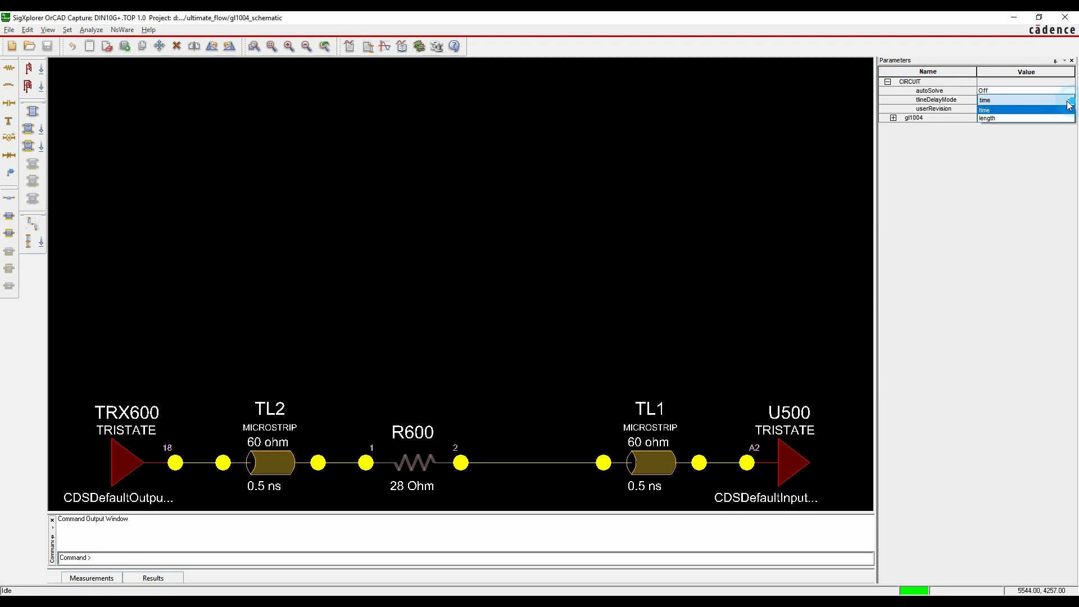
pyautogui.click(1018, 118)
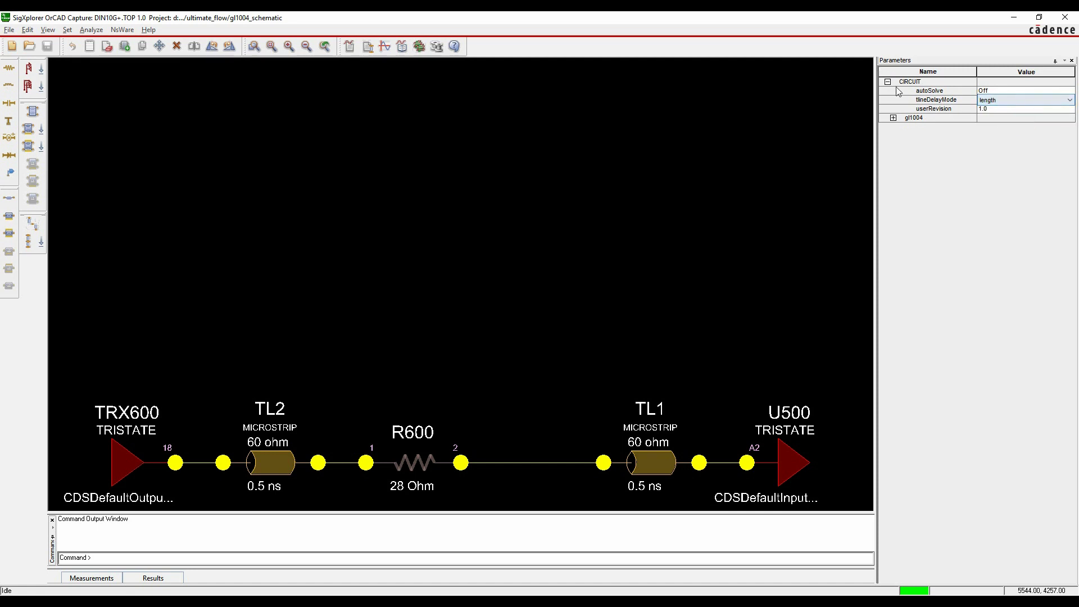
pyautogui.click(1012, 111)
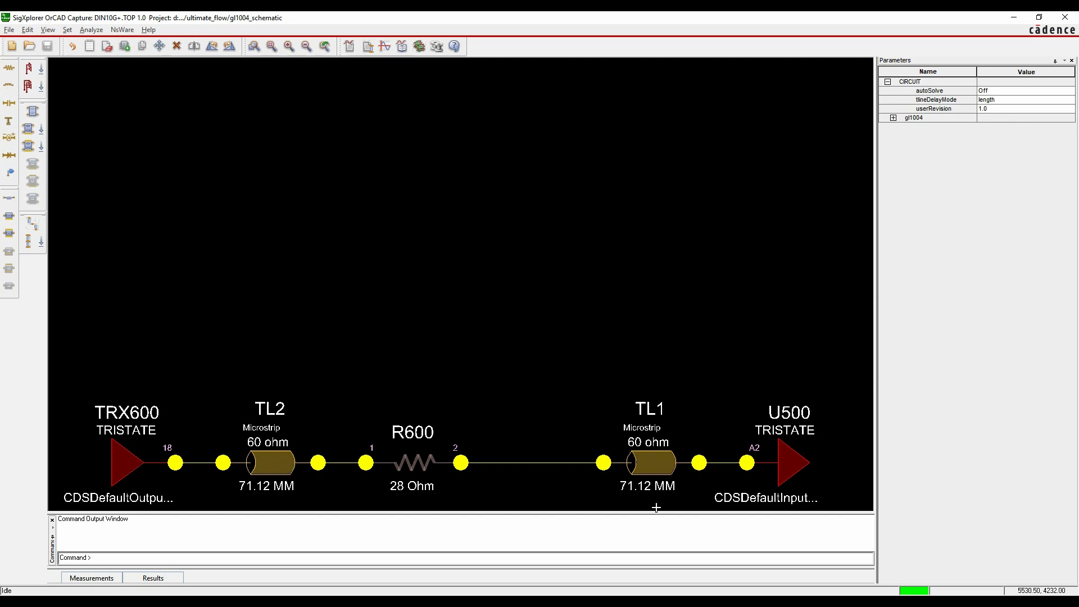
pyautogui.rightClick(454, 273)
# Set TRX600's stimulus to Custom with 100 MHz frequency and pattern 010.
pyautogui.click(400, 238)
pyautogui.click(129, 432)
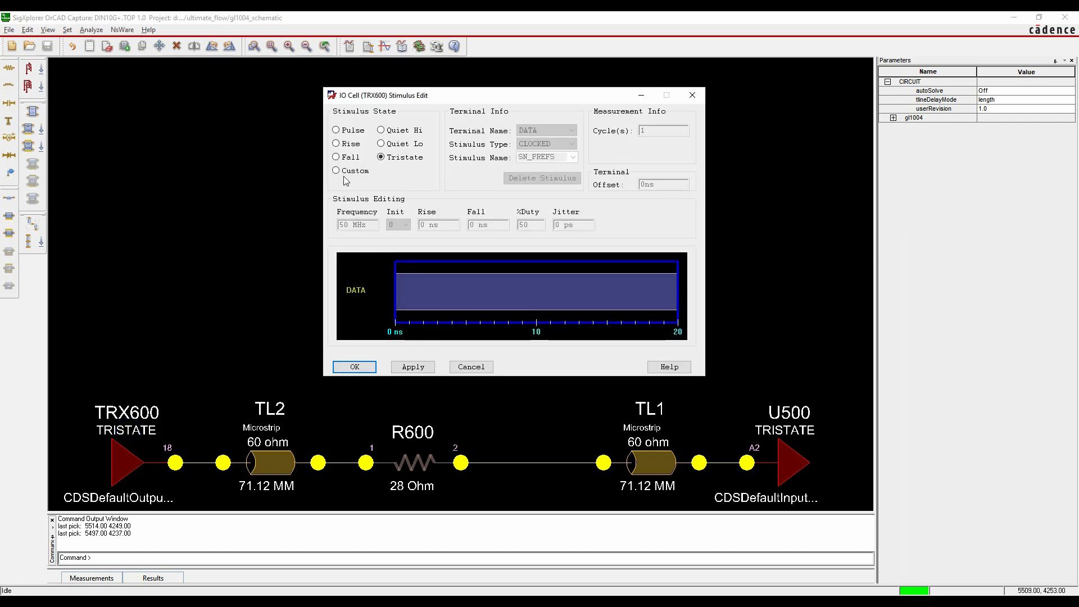
pyautogui.click(336, 171)
pyautogui.doubleClick(343, 225)
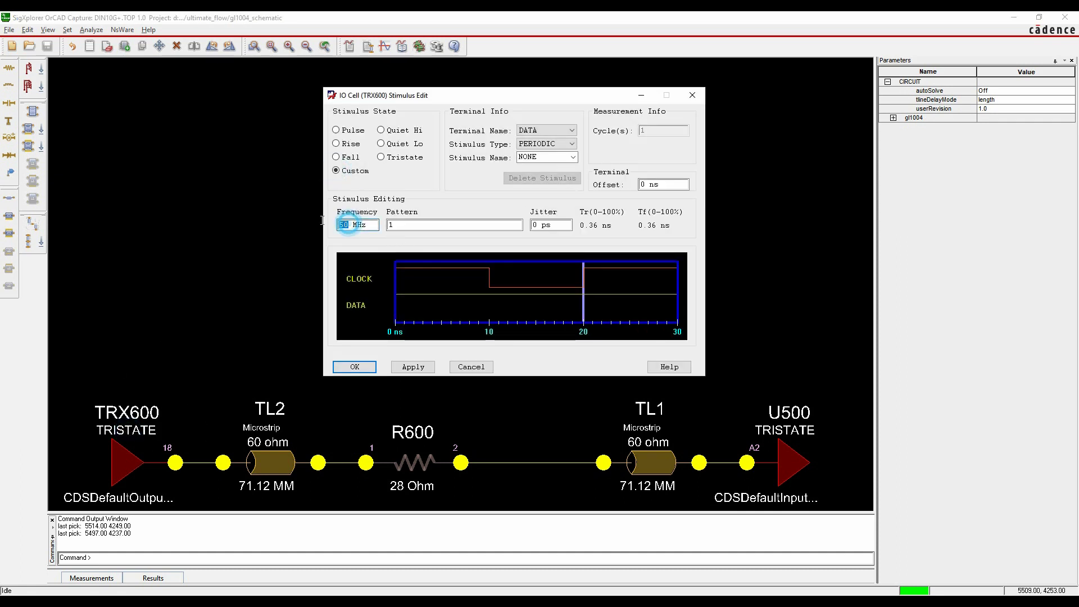
pyautogui.write('100')
pyautogui.press('Tab')
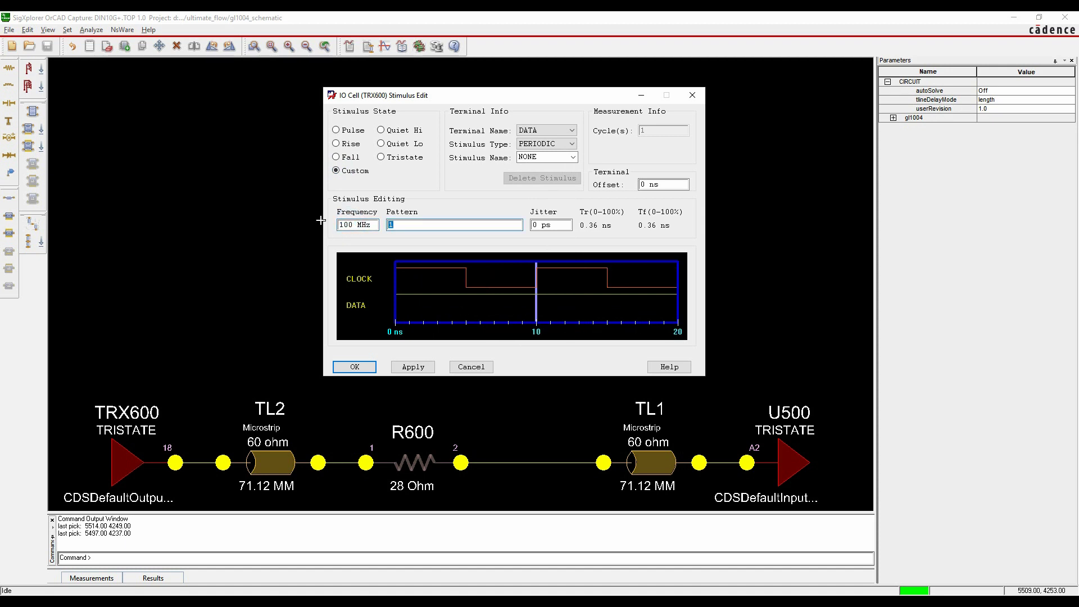
pyautogui.write('0101')
pyautogui.press('BackSpace')
pyautogui.press('Tab')
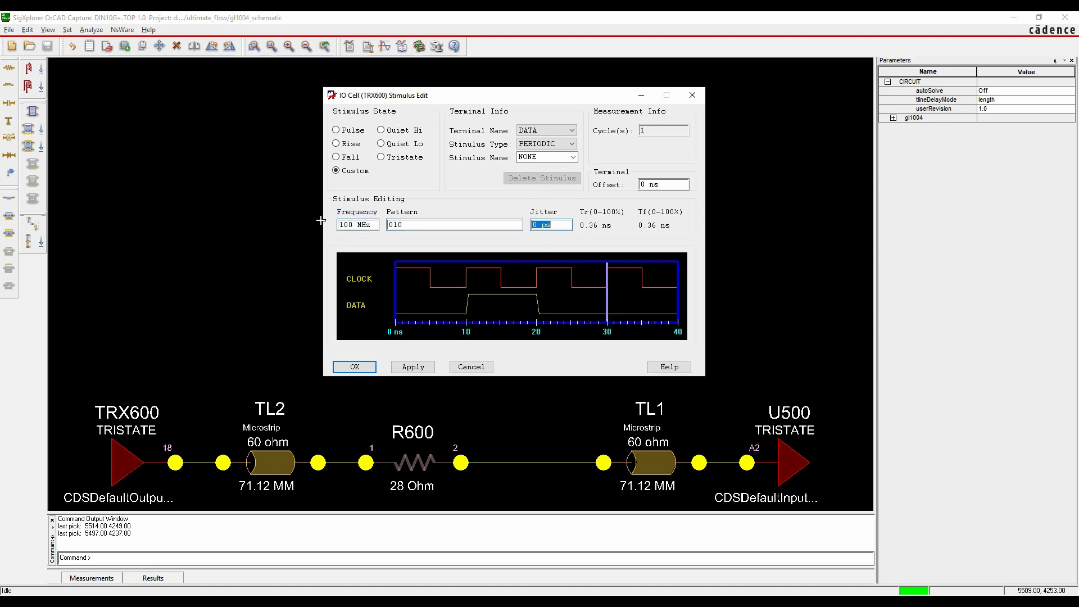
pyautogui.click(354, 365)
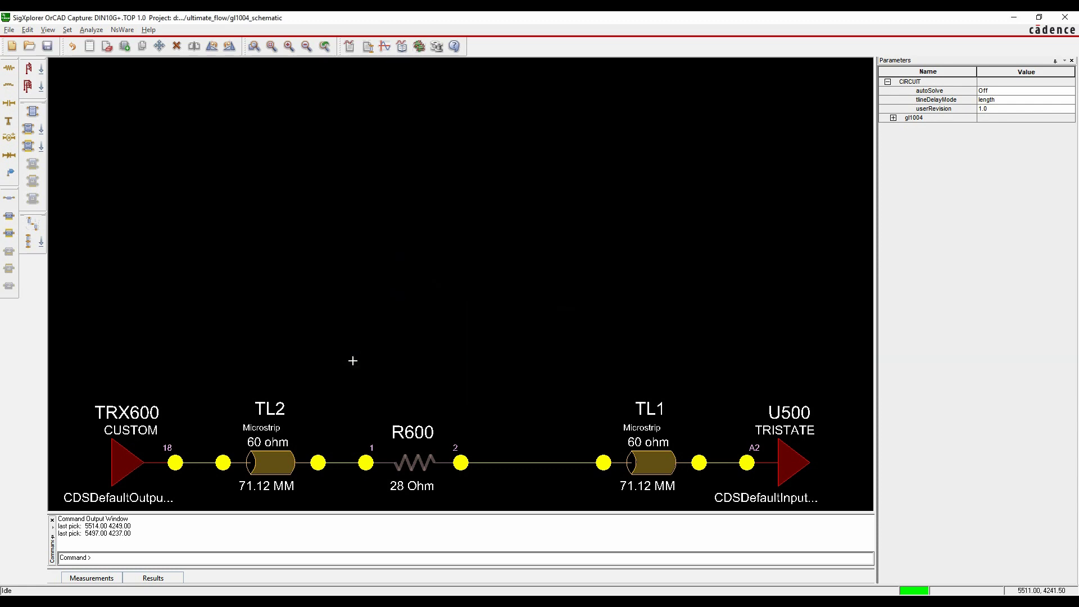
# Run the reflection simulation, raise a horizontal marker to U500 A2's overshoot peak, and return to SigXplorer.
pyautogui.click(385, 47)
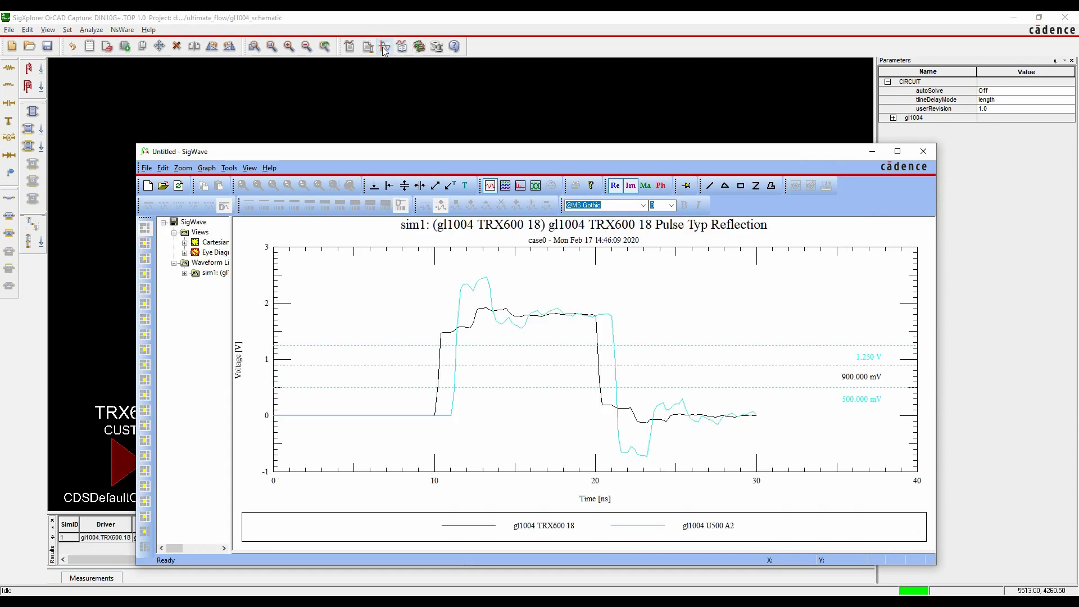
pyautogui.click(458, 311)
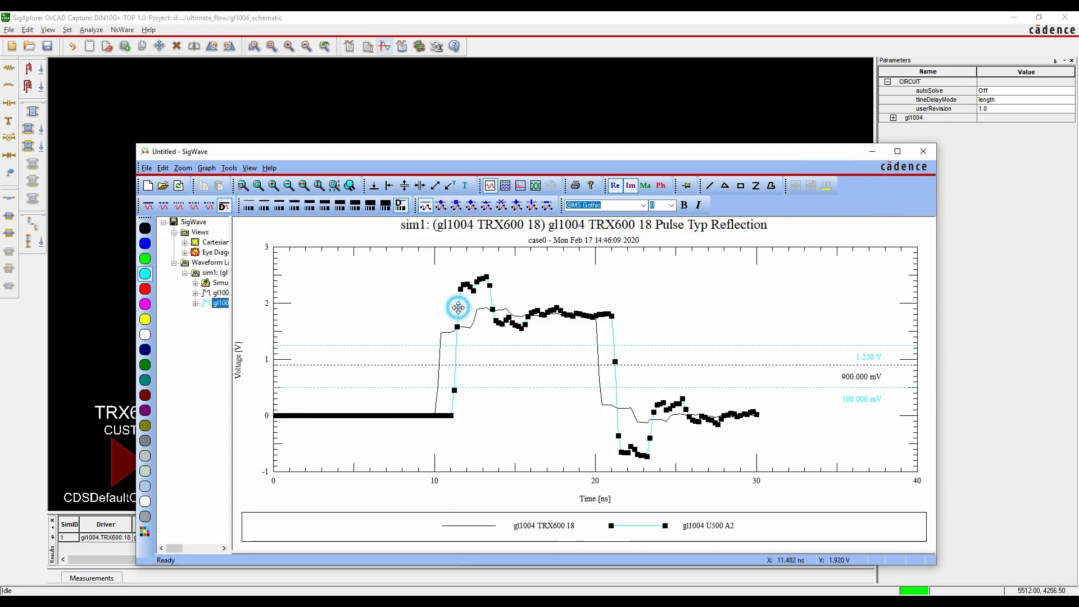
pyautogui.click(646, 285)
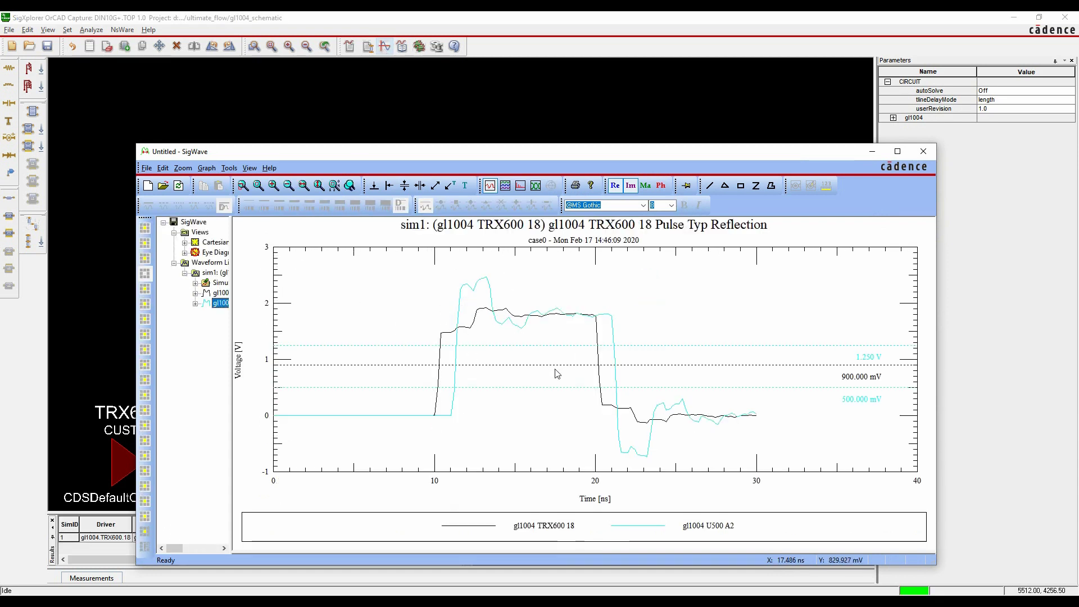
pyautogui.click(554, 333)
pyautogui.moveTo(555, 334)
pyautogui.mouseDown()
pyautogui.moveTo(548, 276)
pyautogui.moveTo(547, 301)
pyautogui.mouseUp()
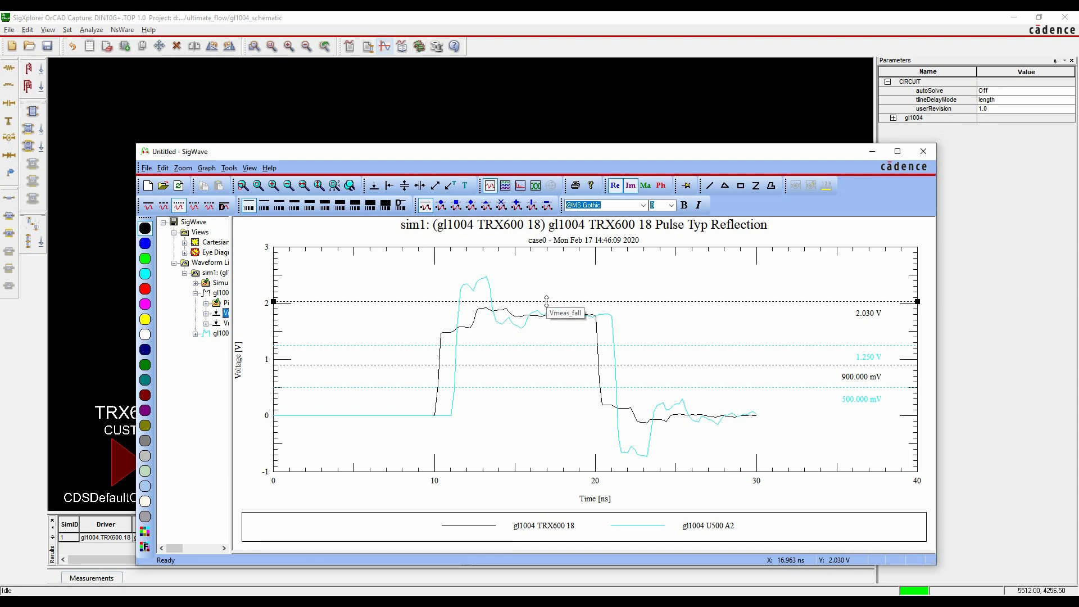
pyautogui.click(427, 19)
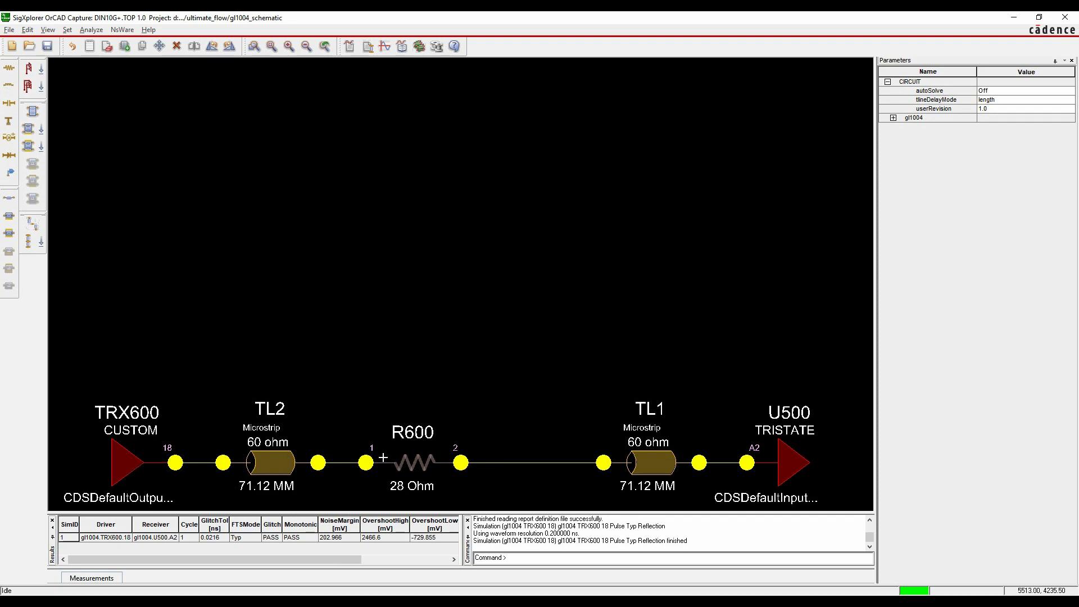
# Change TL2's length from 71.12 MM to 7.50 MM.
pyautogui.click(270, 490)
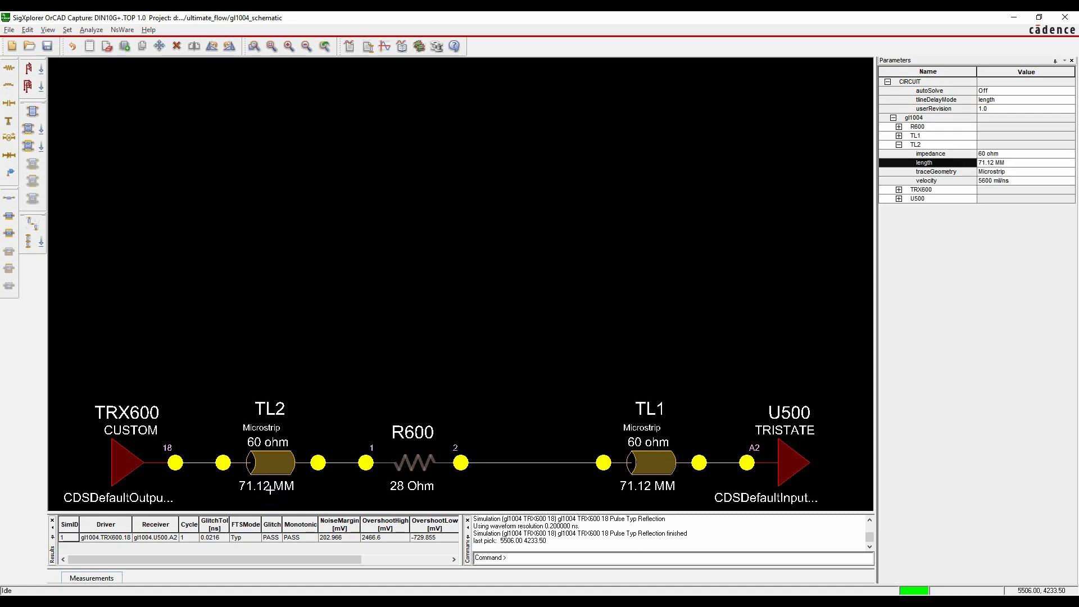
pyautogui.click(995, 163)
pyautogui.doubleClick(990, 162)
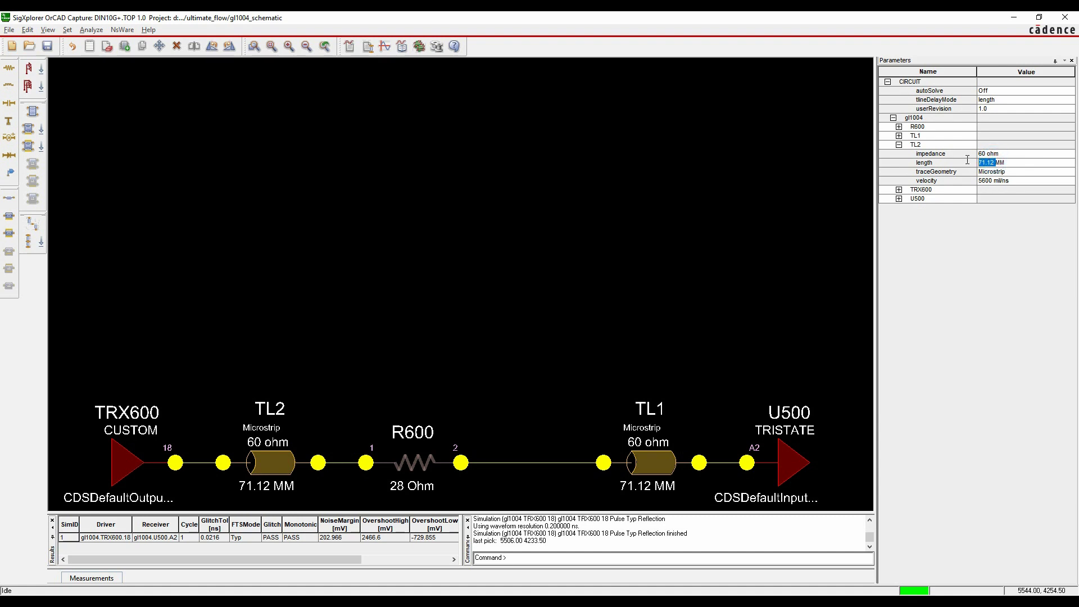
pyautogui.write('7.50')
pyautogui.press('Return')
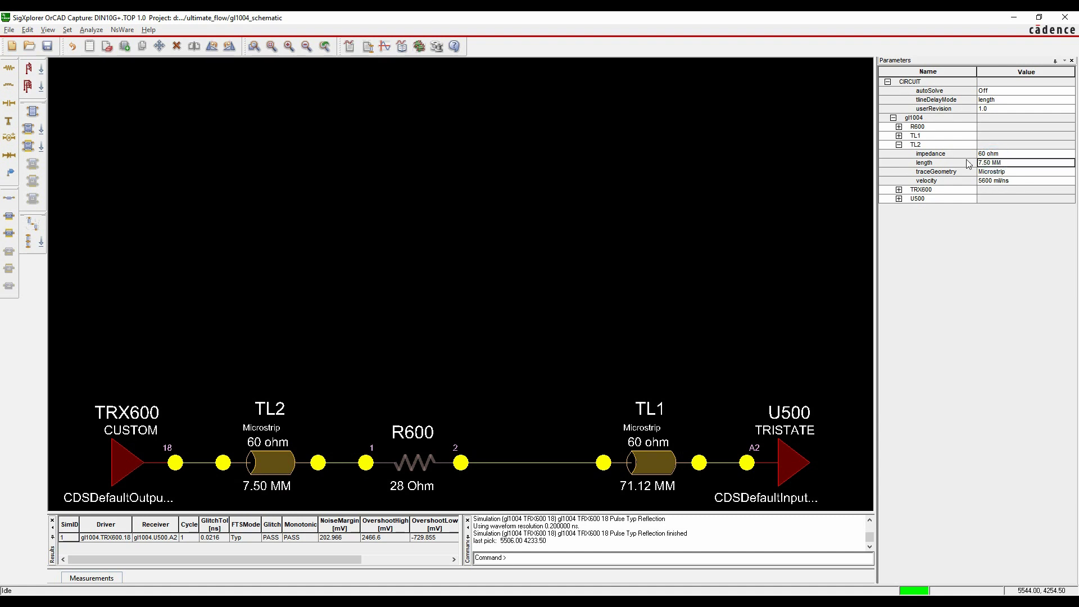
# Change TL1's length to 150 MM, leaving its impedance unchanged.
pyautogui.click(645, 491)
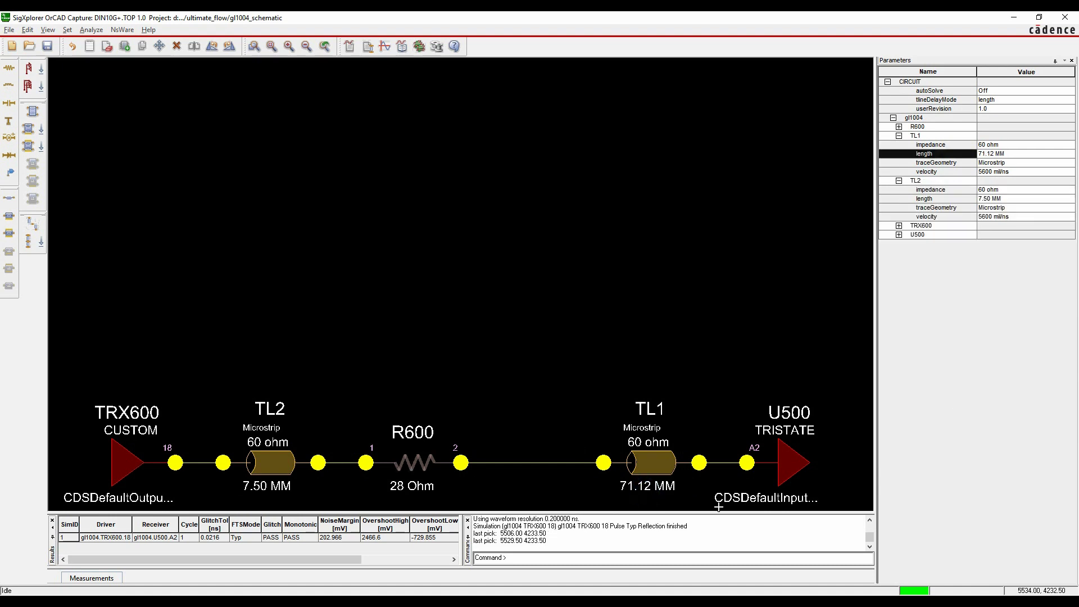
pyautogui.click(993, 151)
pyautogui.click(993, 146)
pyautogui.click(989, 153)
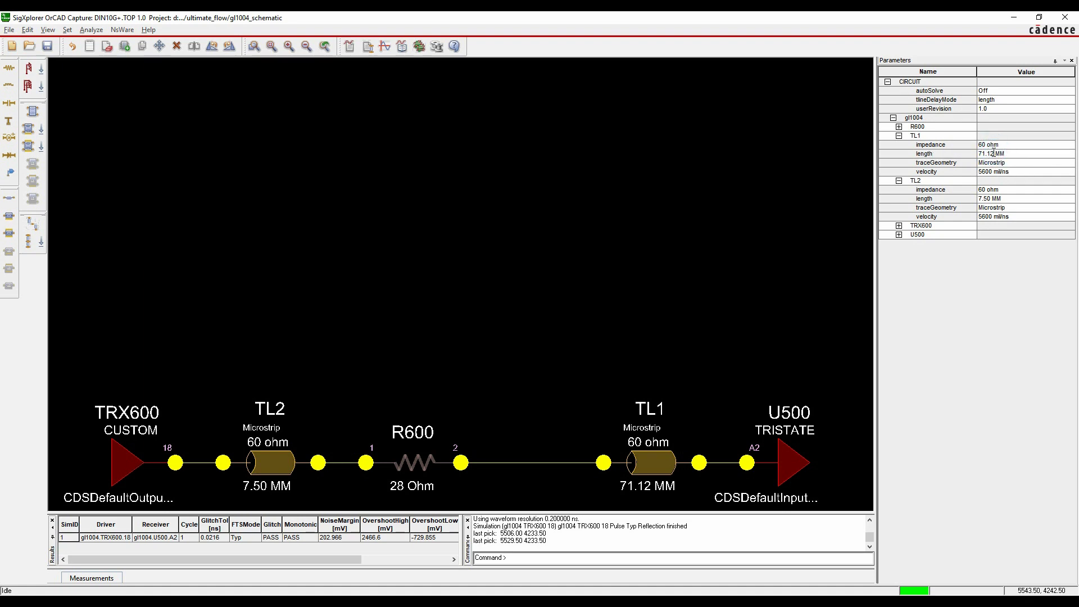
pyautogui.click(994, 152)
pyautogui.write('150 MM')
pyautogui.press('Return')
pyautogui.click(644, 190)
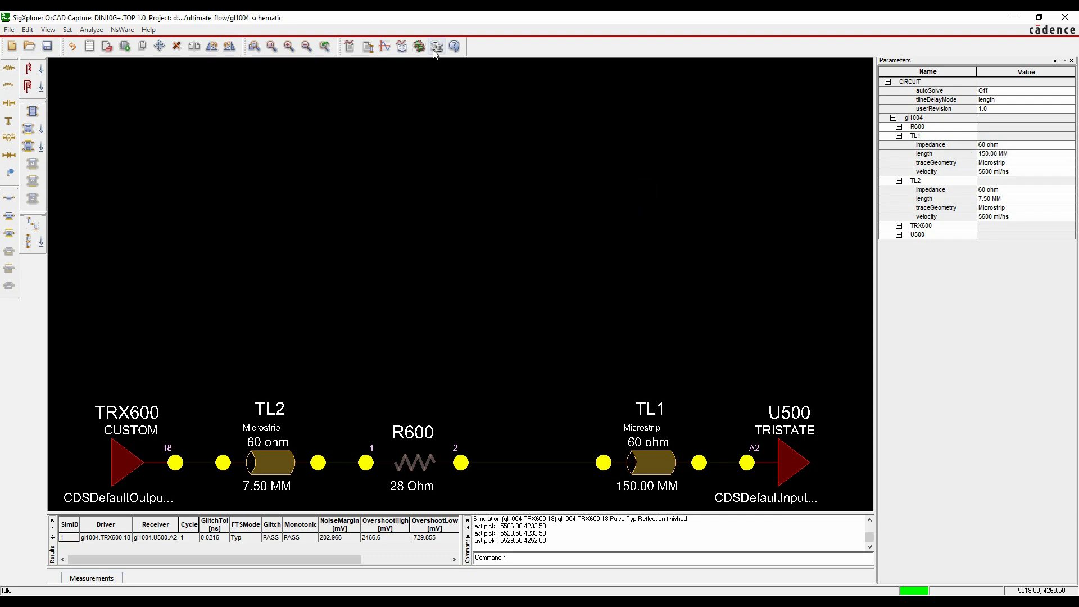
# Re-simulate with the new lengths, drag a level marker to U500 A2's peak, then return to SigXplorer.
pyautogui.click(384, 48)
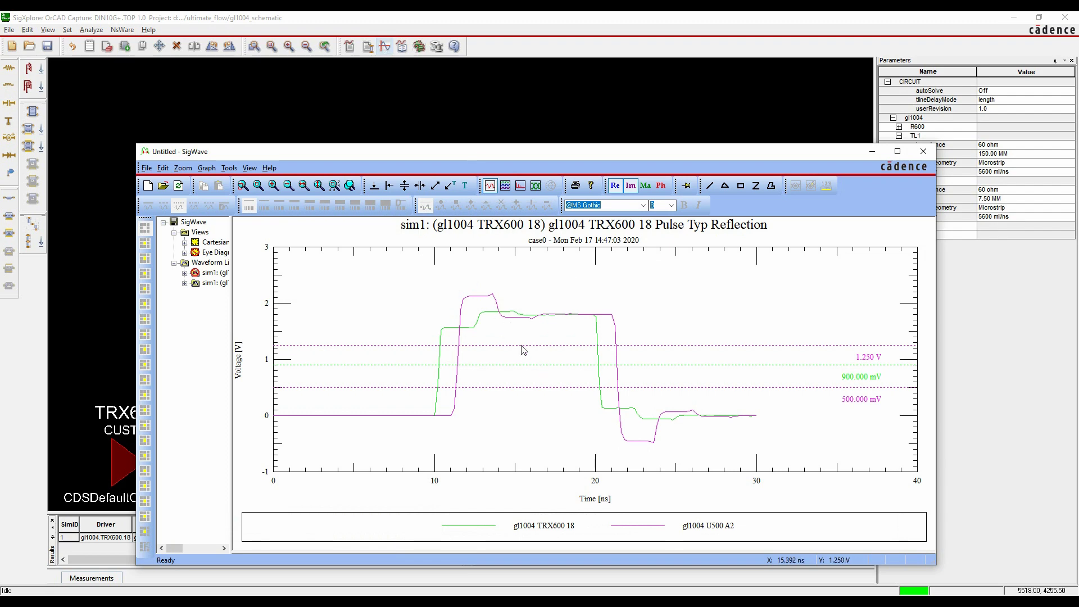
pyautogui.click(494, 306)
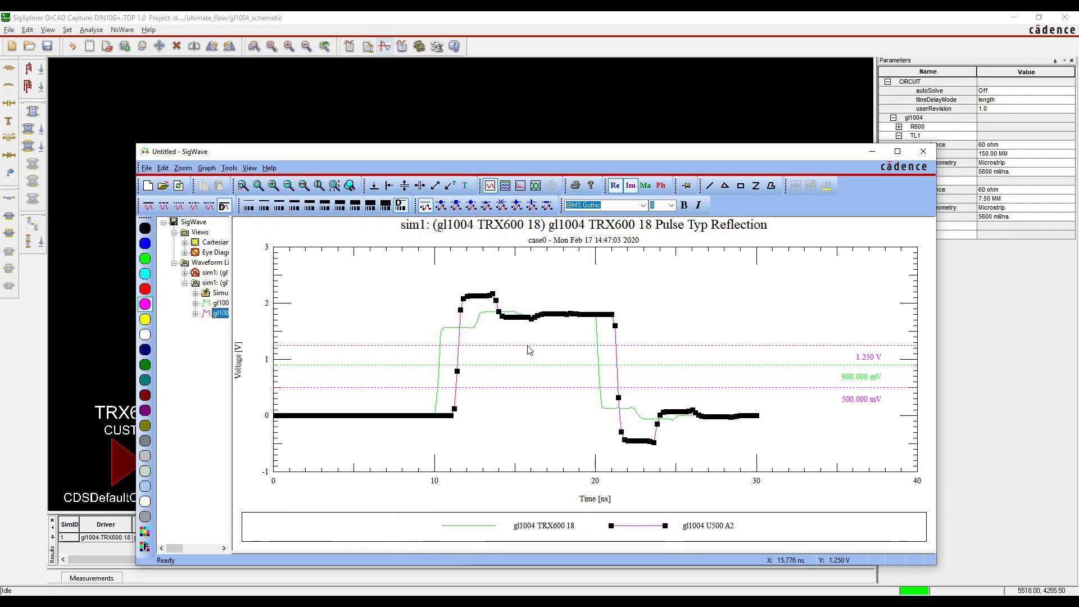
pyautogui.moveTo(528, 346); pyautogui.dragTo(525, 294)
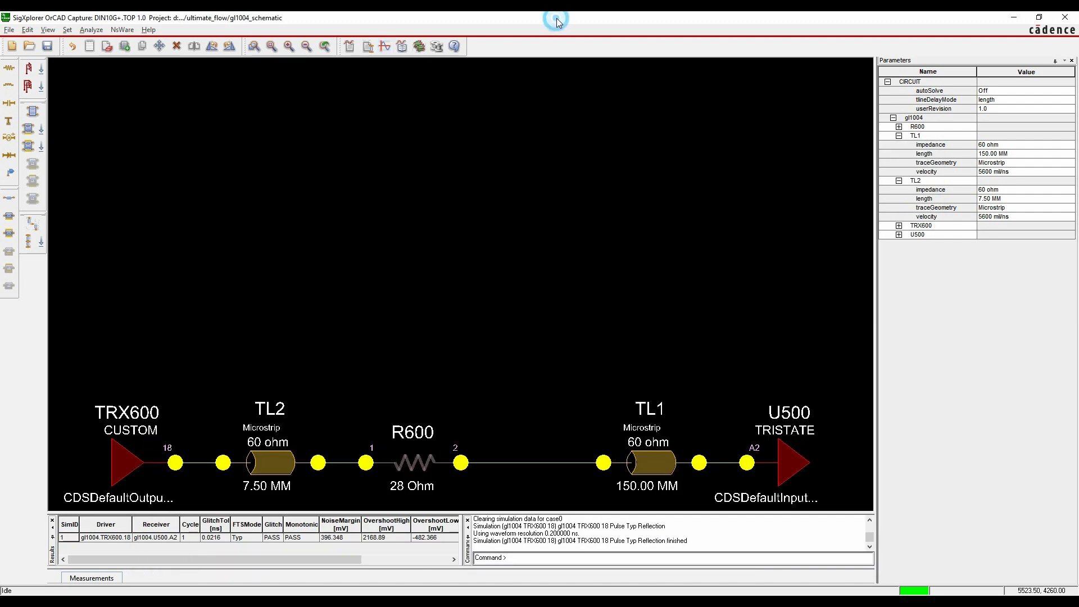
pyautogui.click(555, 21)
# Replace R600's 28 Ohm resistance with 60 Ohm and rerun the reflection simulation.
pyautogui.click(402, 486)
pyautogui.click(990, 138)
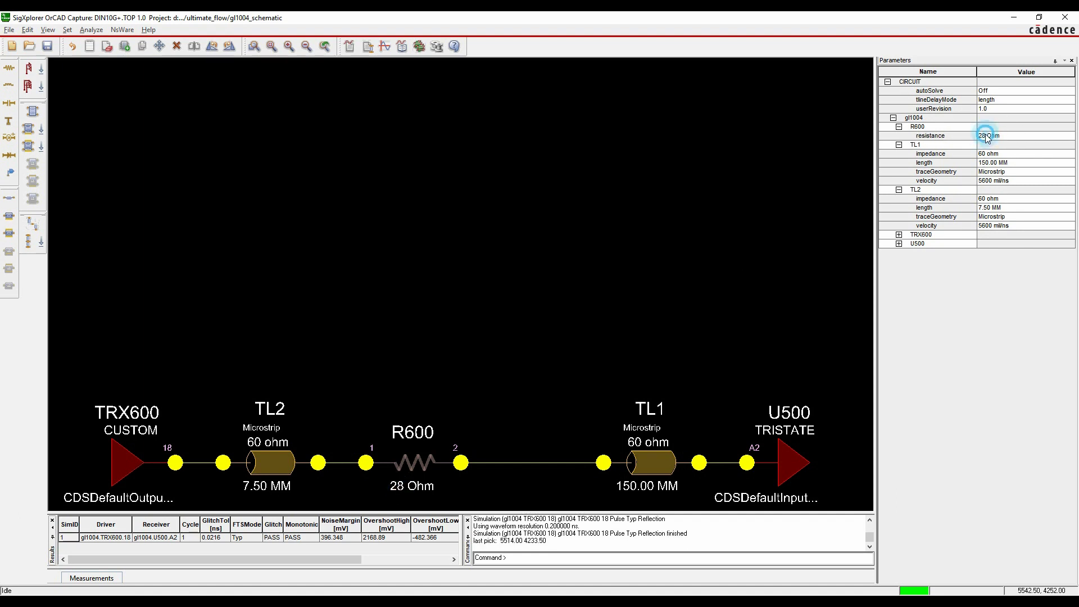
pyautogui.doubleClick(988, 136)
pyautogui.write('60')
pyautogui.press('Return')
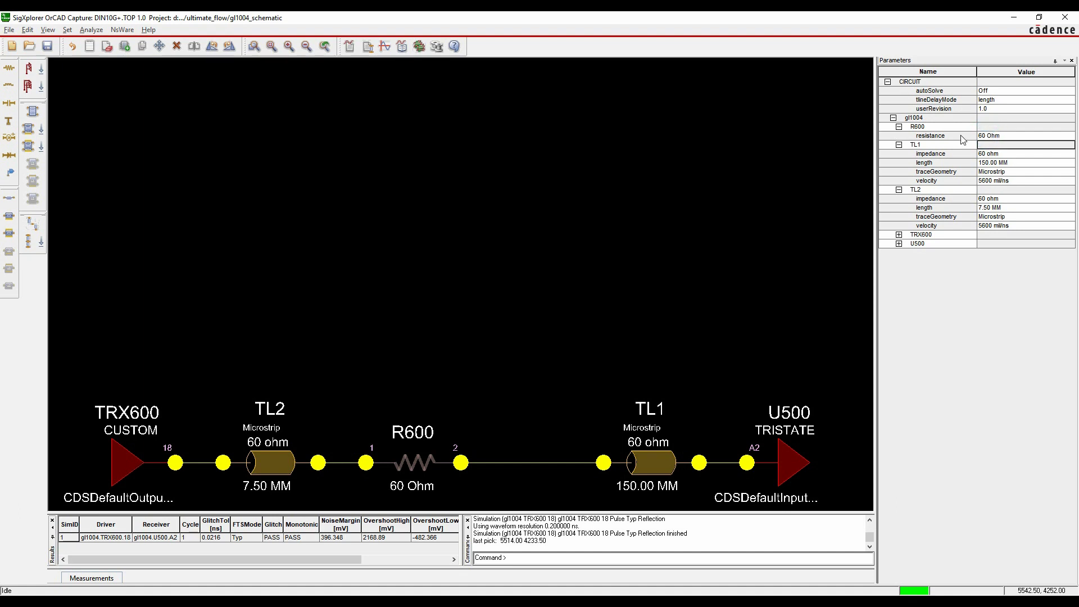
pyautogui.click(386, 50)
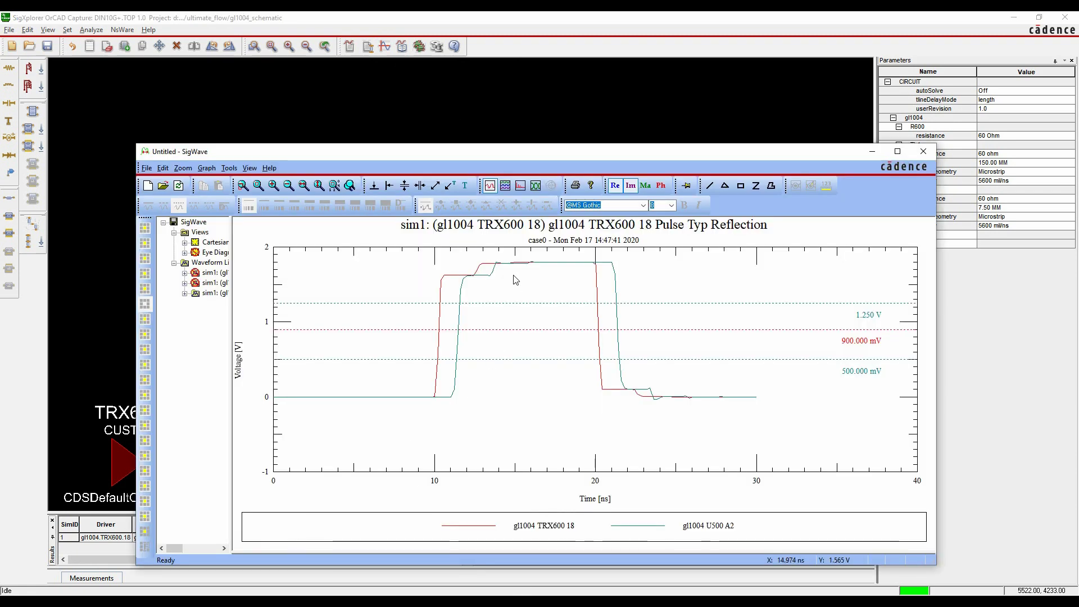
# Select the TRX600 18 and U500 A2 waveforms to compare overshoot, then return to the SigXplorer schematic.
pyautogui.click(460, 274)
pyautogui.click(460, 285)
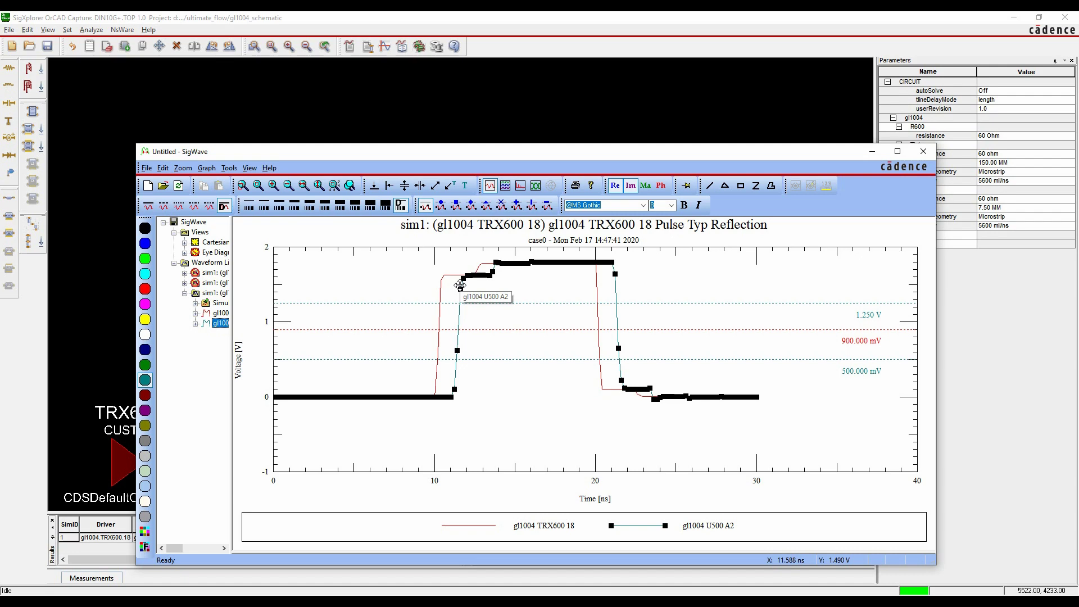
pyautogui.click(489, 99)
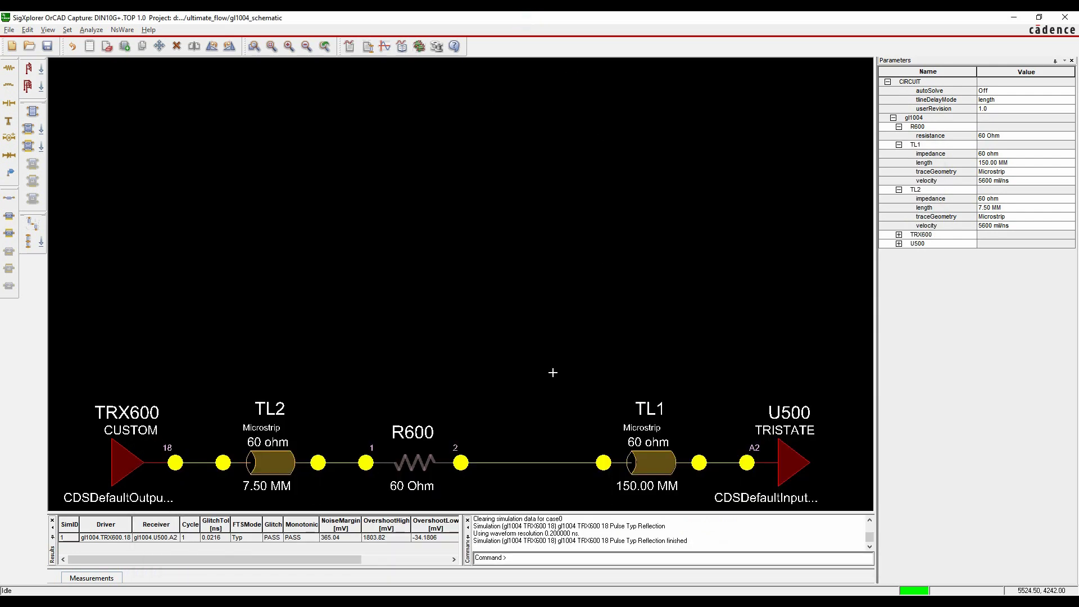